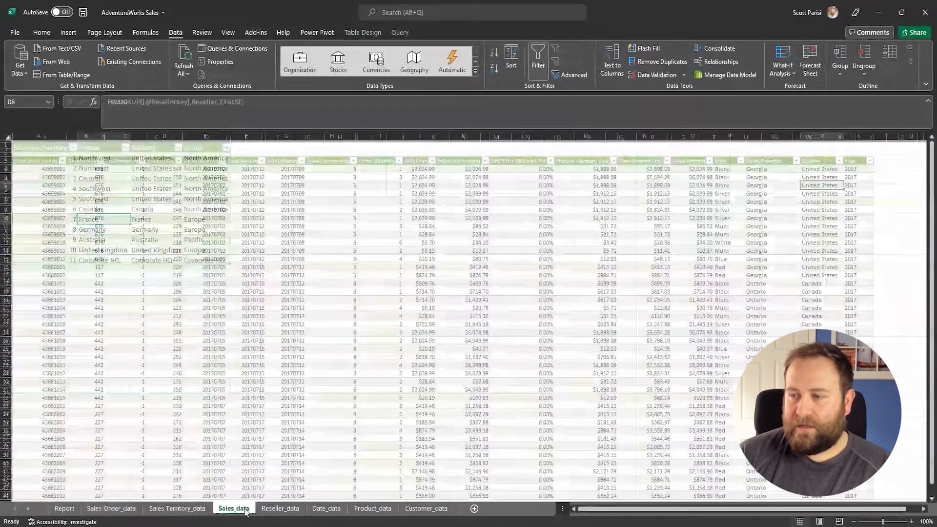
# - Review the product, customer, sales territory and sales tables on their data sheets
pyautogui.click(374, 508)
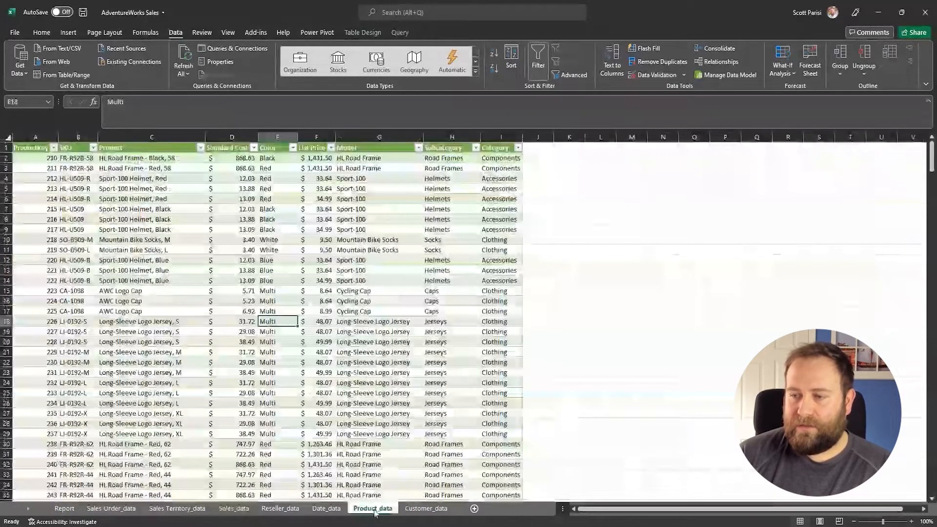
pyautogui.click(423, 510)
pyautogui.click(232, 508)
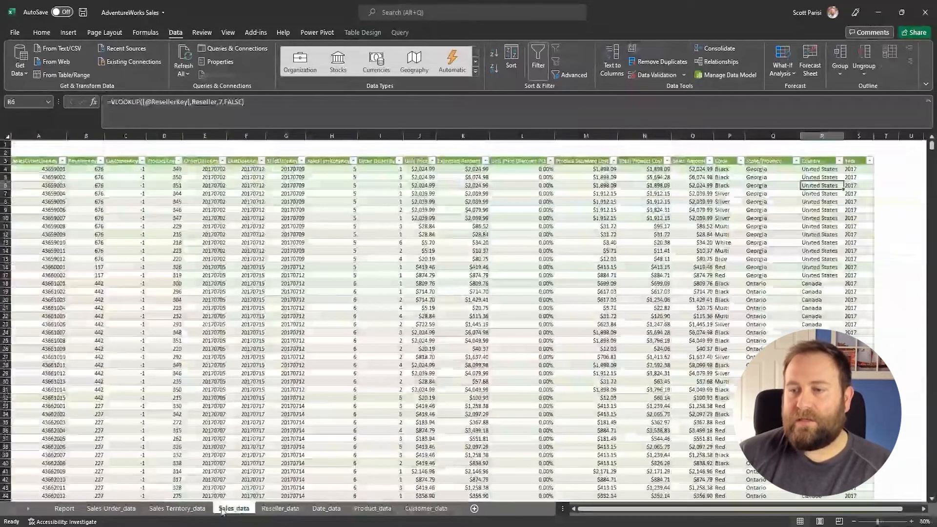
pyautogui.click(185, 509)
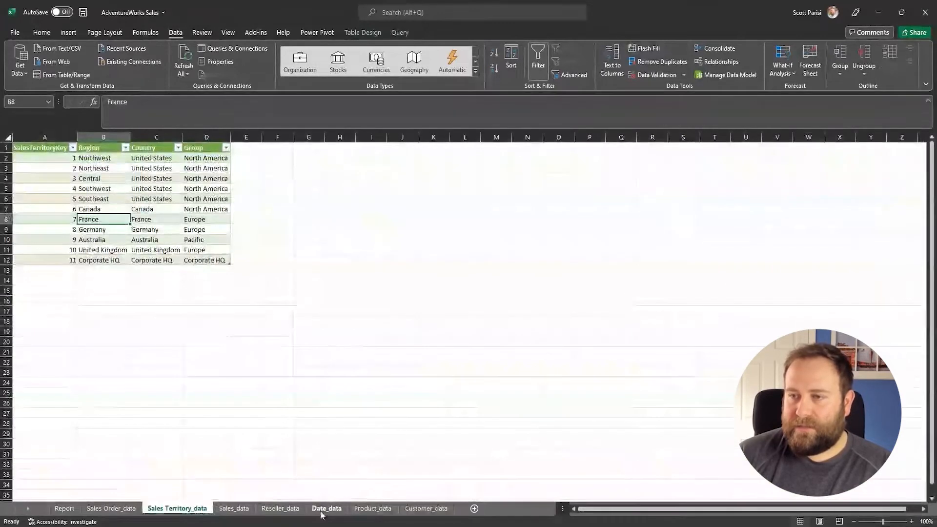
pyautogui.click(233, 510)
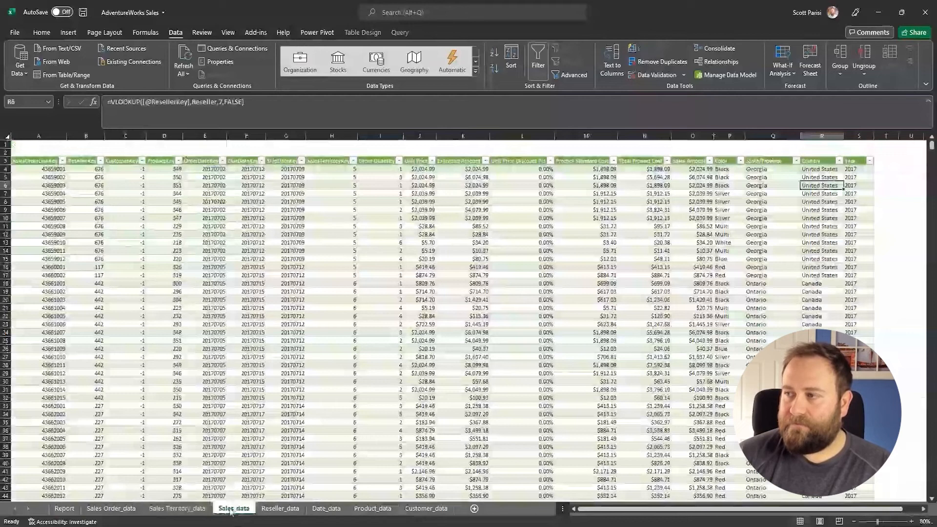
# - Hide columns P to S (Color, State/Province, Country and Year) of the sales table
pyautogui.moveTo(859, 136); pyautogui.dragTo(730, 136)
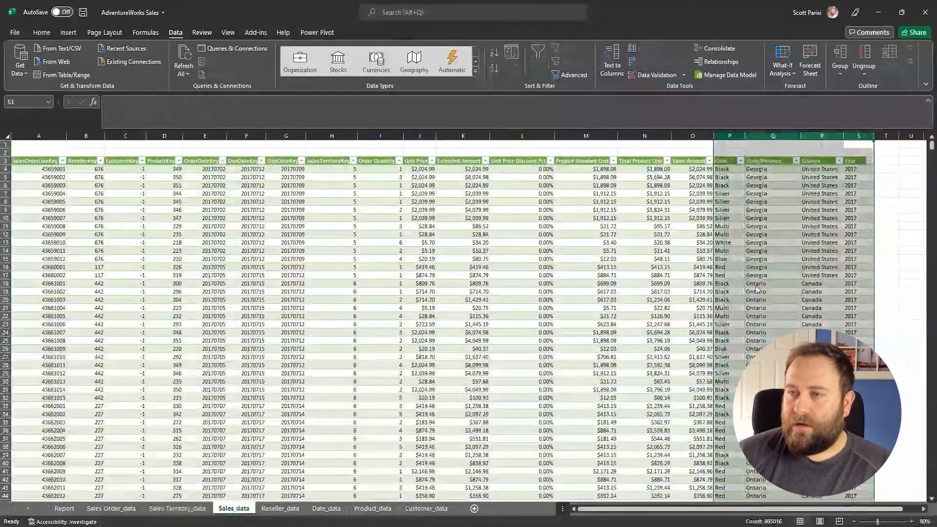
pyautogui.hotkey('ctrl', '0')
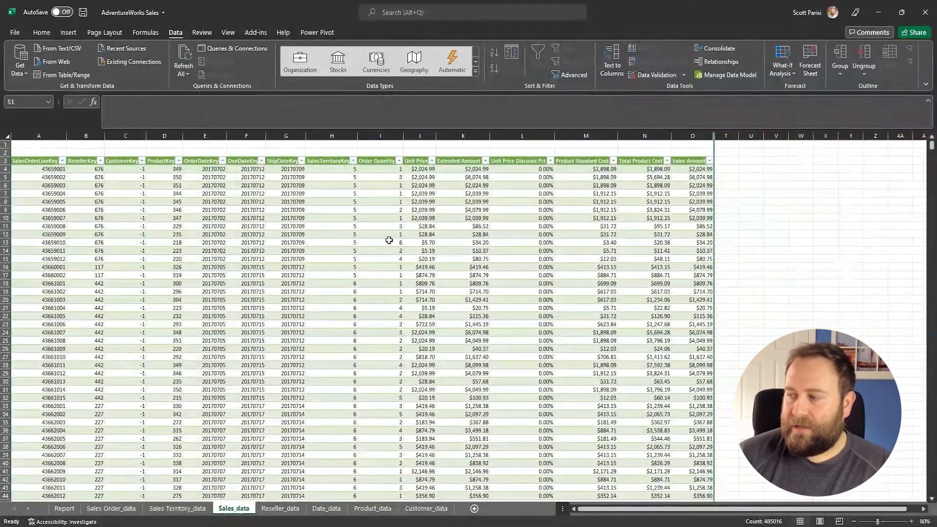
pyautogui.click(912, 522)
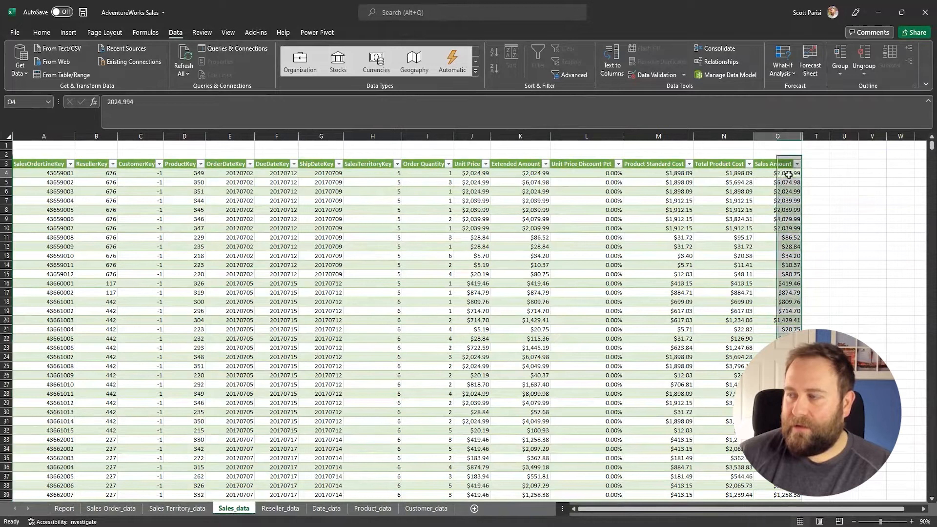
# - Examine the sales table's key columns and the matching product, date and reseller tables, then return to the sales data
pyautogui.click(776, 258)
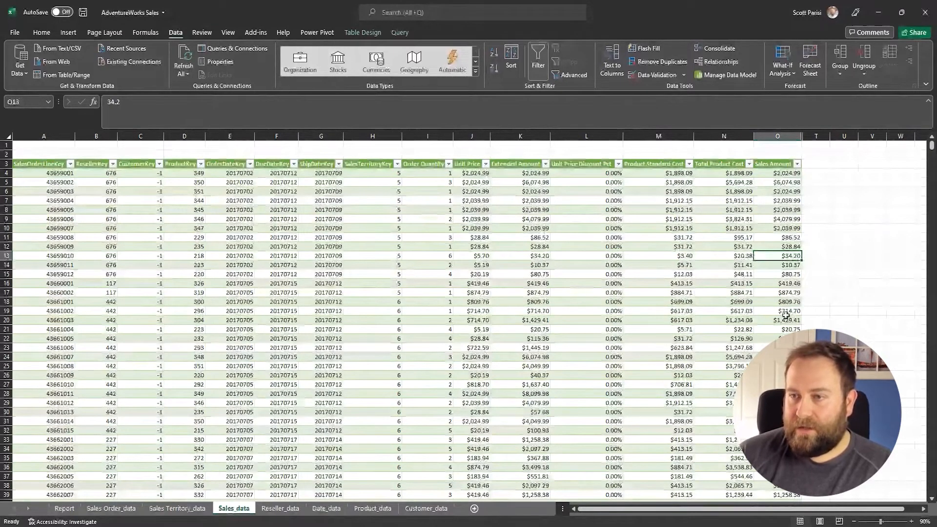
pyautogui.click(140, 292)
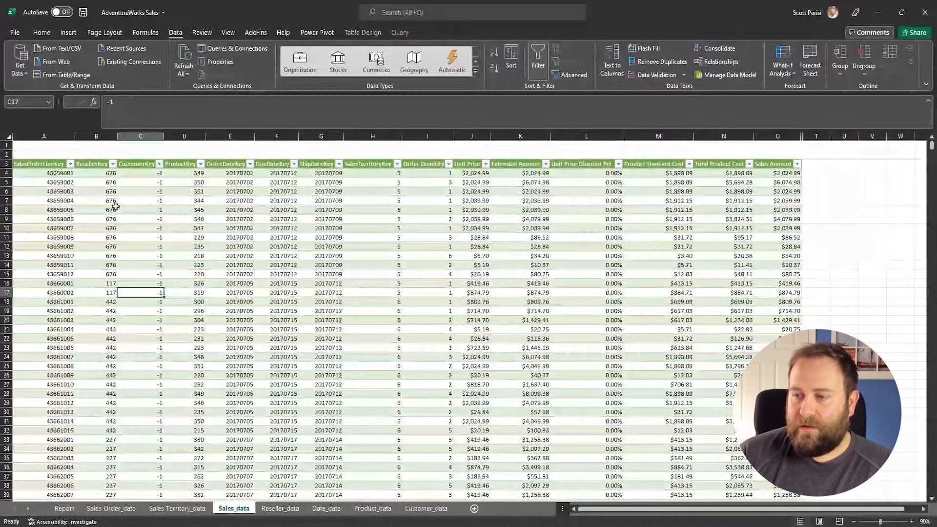
pyautogui.click(372, 508)
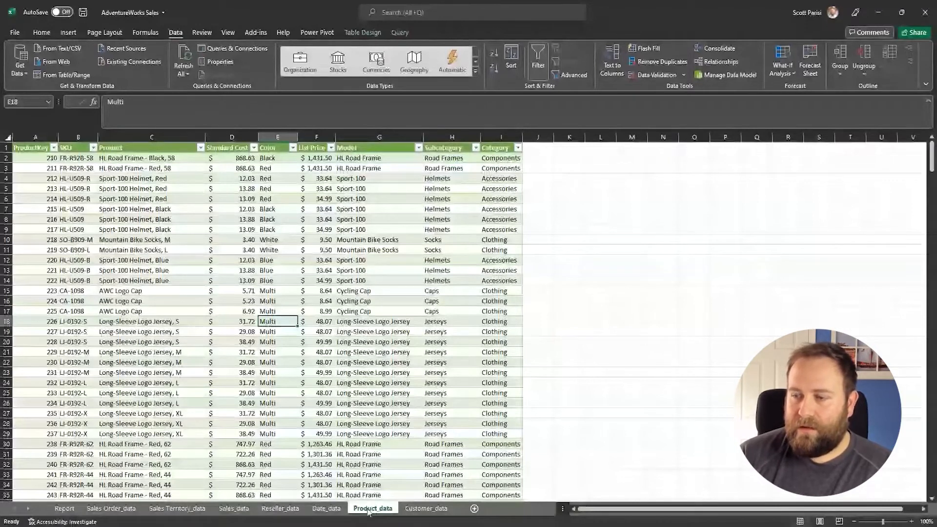
pyautogui.click(327, 508)
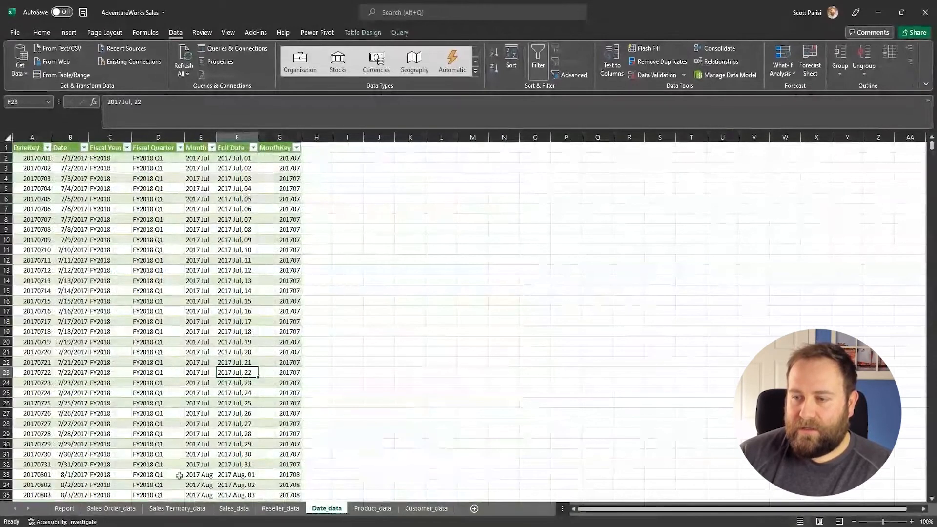
pyautogui.click(280, 509)
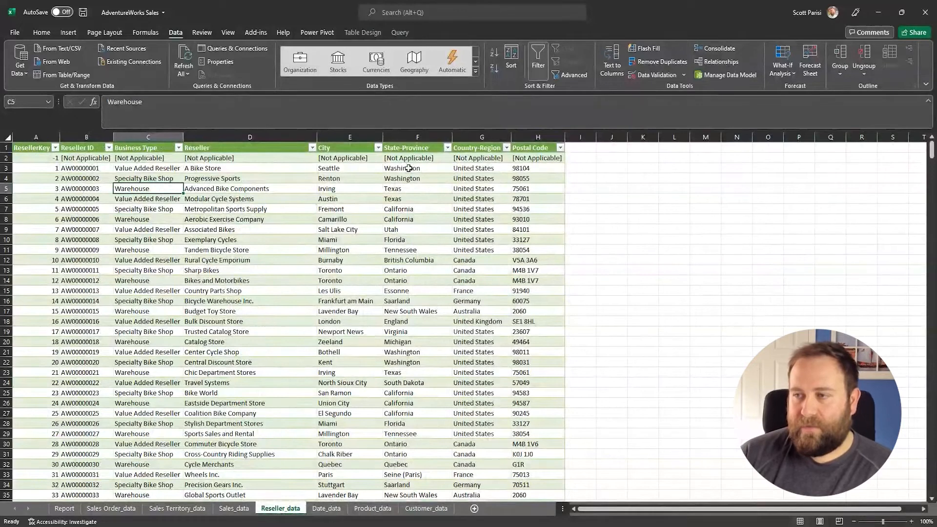
pyautogui.moveTo(403, 168); pyautogui.dragTo(417, 324)
pyautogui.click(422, 403)
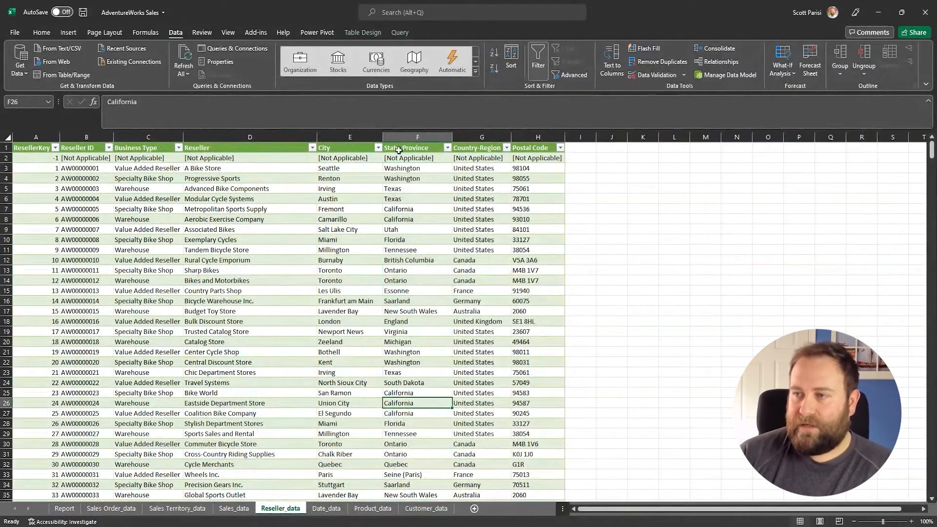
pyautogui.click(49, 179)
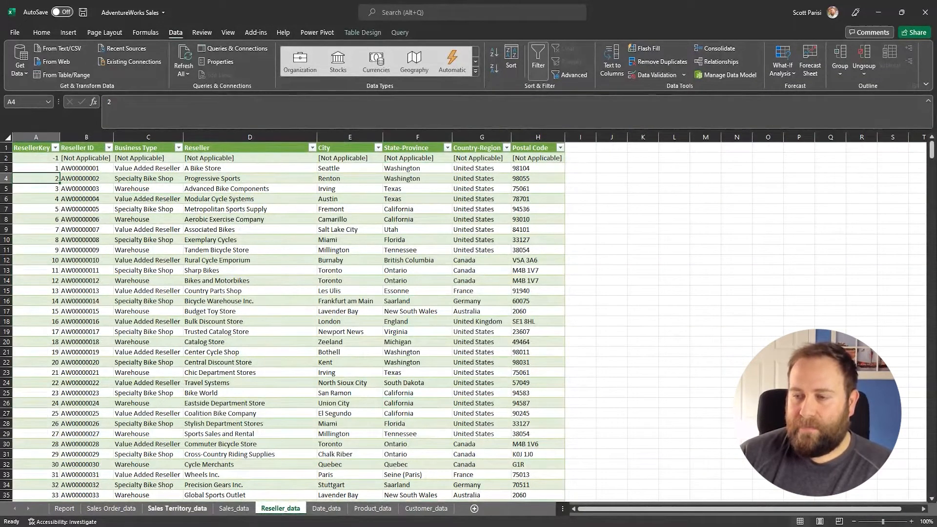
pyautogui.click(235, 509)
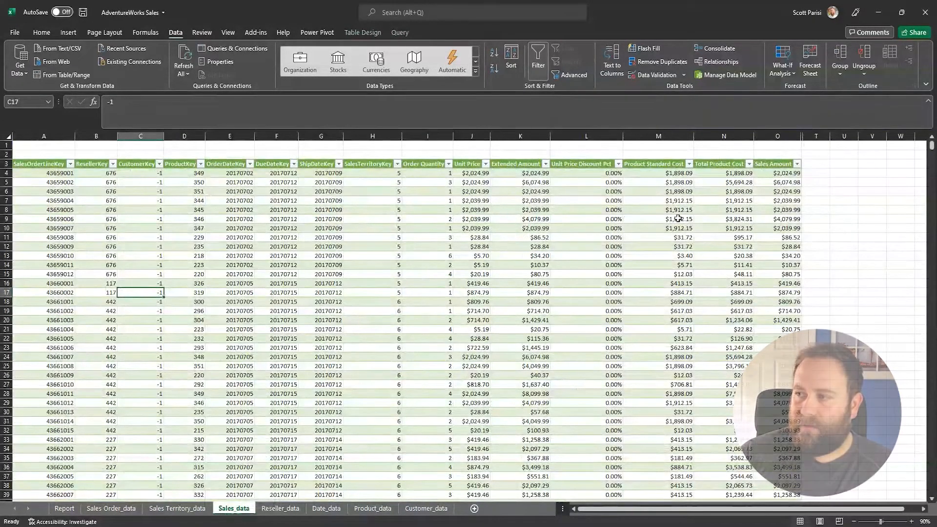
# - Enter =SUBTOTAL(9,Sales[Sales Amount]) in cell O2 above the Sales Amount column
pyautogui.click(777, 154)
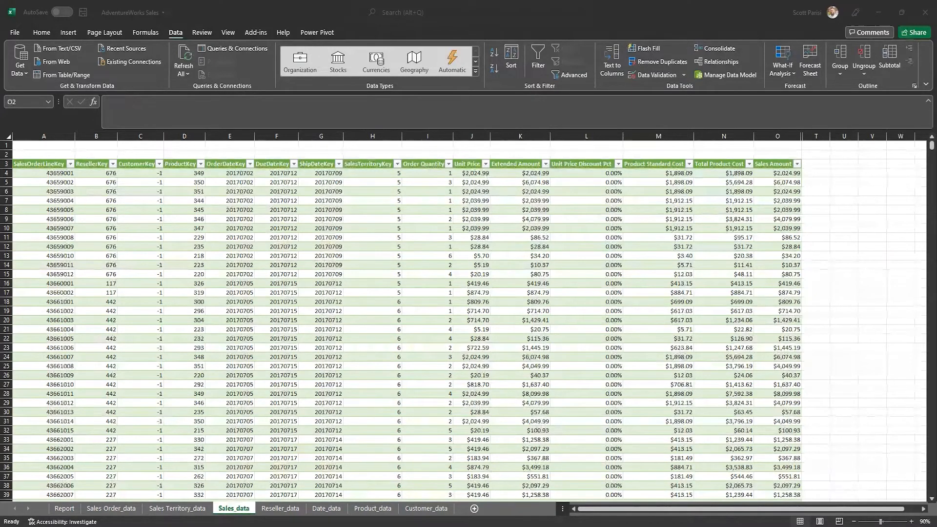
pyautogui.write('=SUBTOTAL(9,Sales[Sales Amount])')
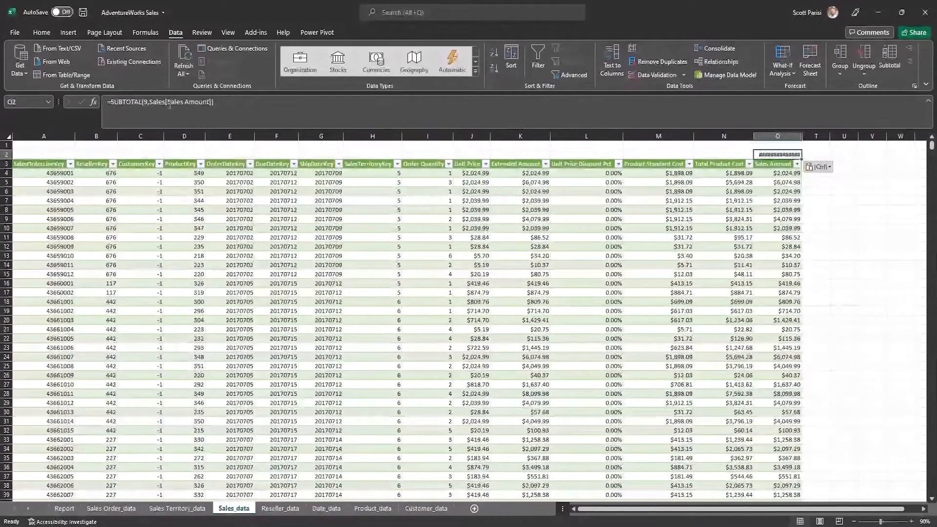
pyautogui.press('Return')
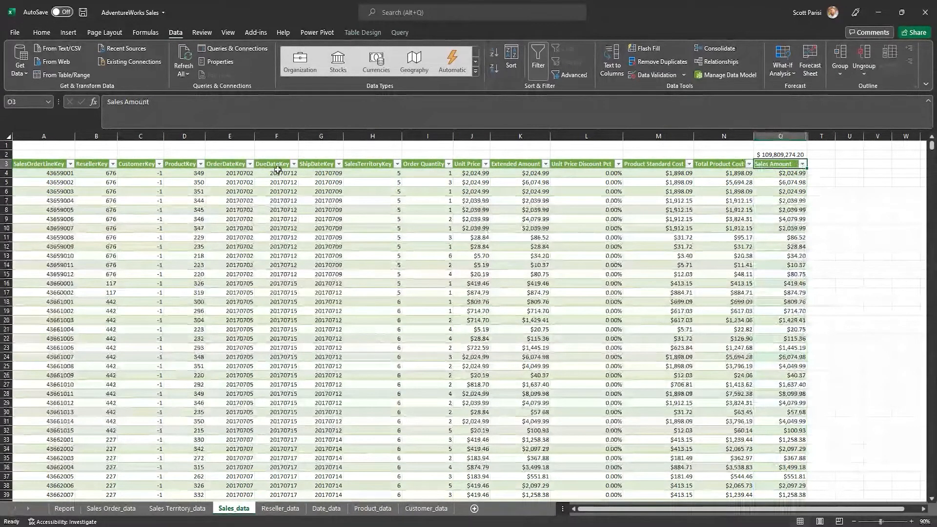
pyautogui.press('Up')
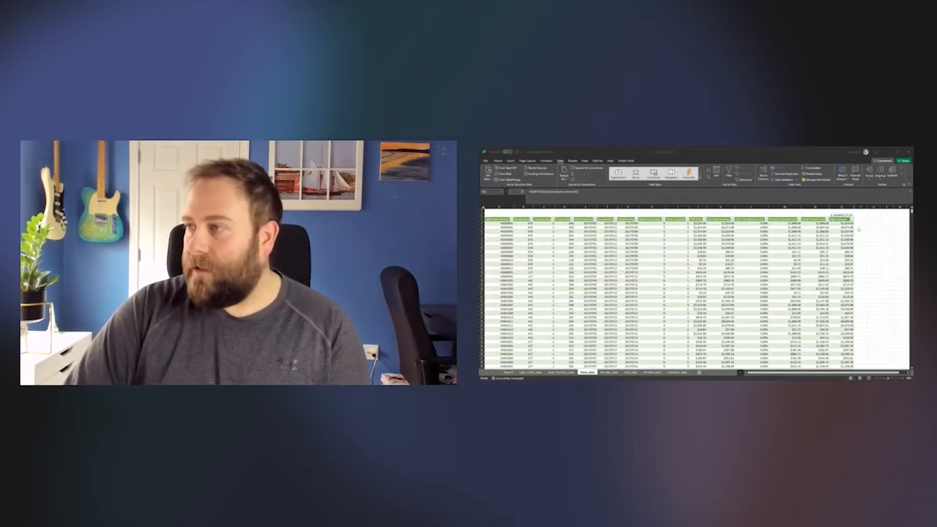
pyautogui.click(861, 224)
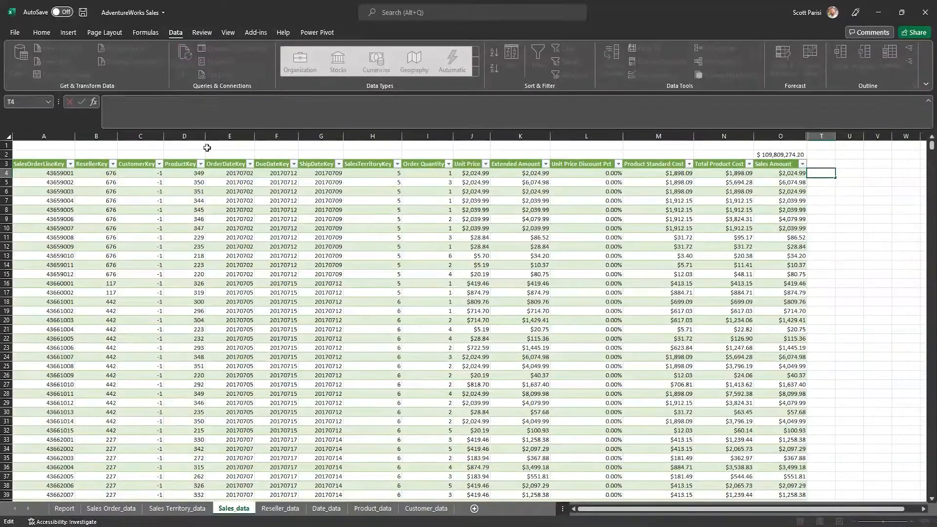
pyautogui.write('=VLOOKUP([@ProductKey],Product,5,FALSE)')
pyautogui.click(130, 103)
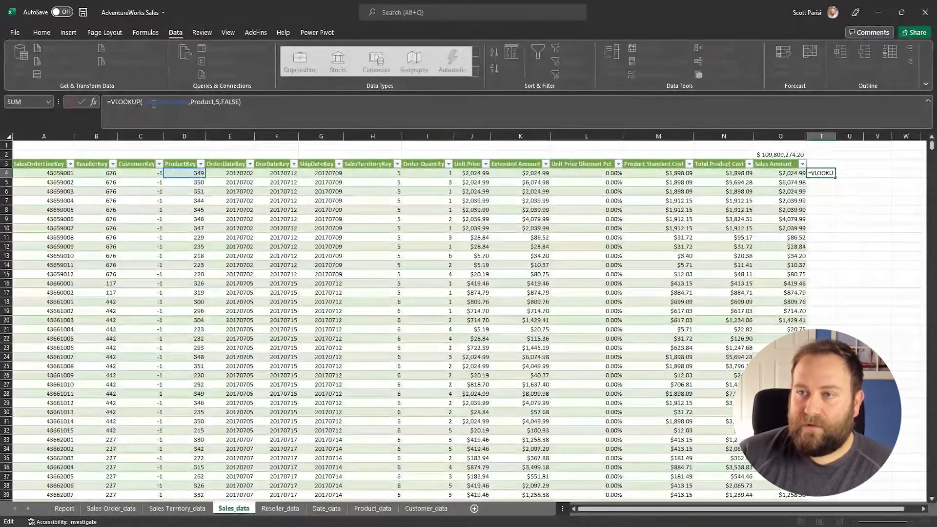
pyautogui.click(187, 173)
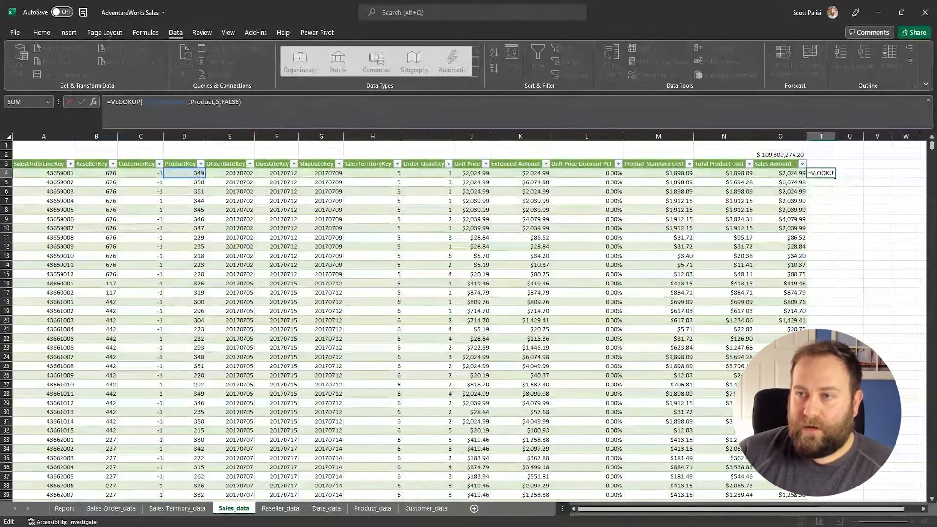
pyautogui.press('Return')
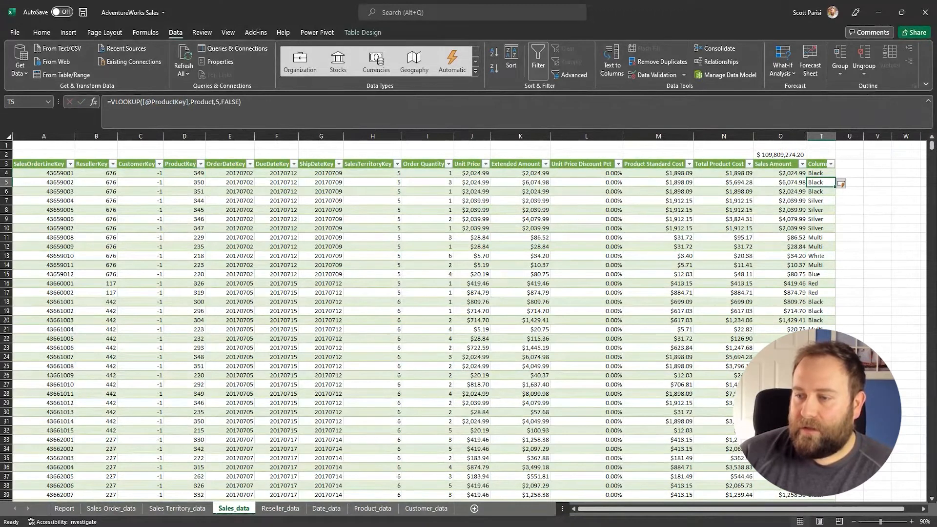
# - Check which product table column the color lookup refers to, counting from ProductKey to Color, and return to the sales data
pyautogui.click(370, 509)
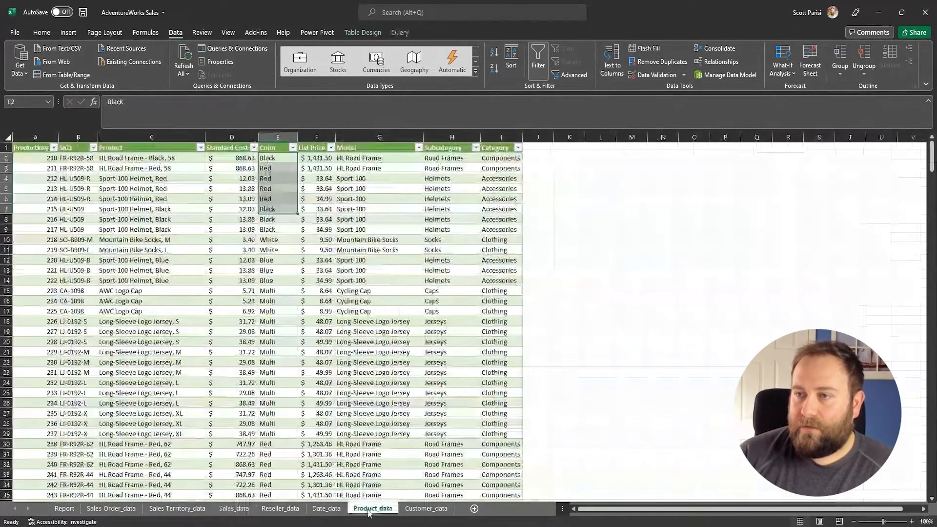
pyautogui.click(39, 179)
pyautogui.click(79, 168)
pyautogui.click(141, 178)
pyautogui.click(235, 159)
pyautogui.click(264, 169)
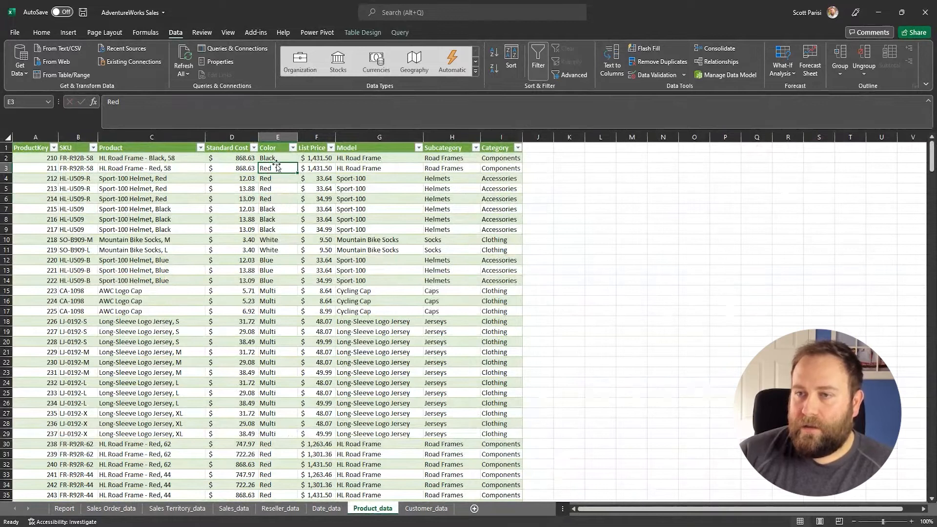
pyautogui.click(42, 178)
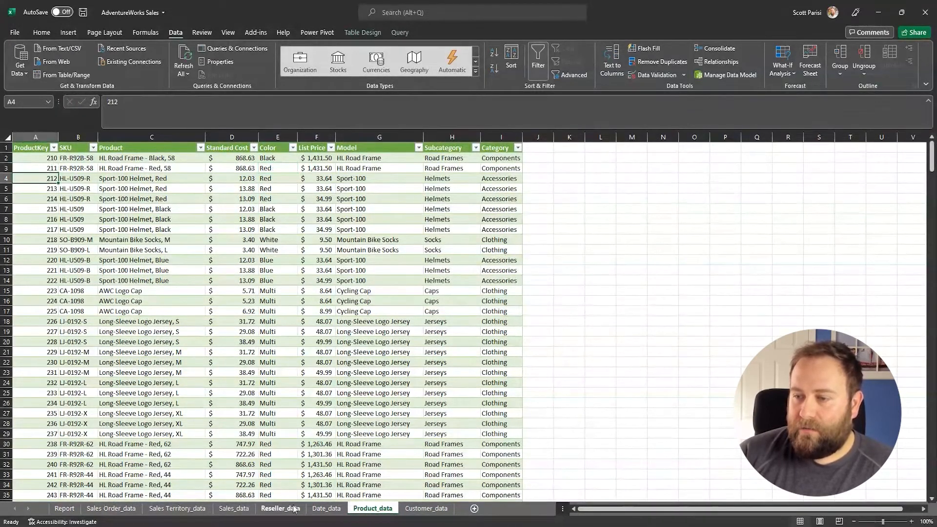
pyautogui.click(234, 509)
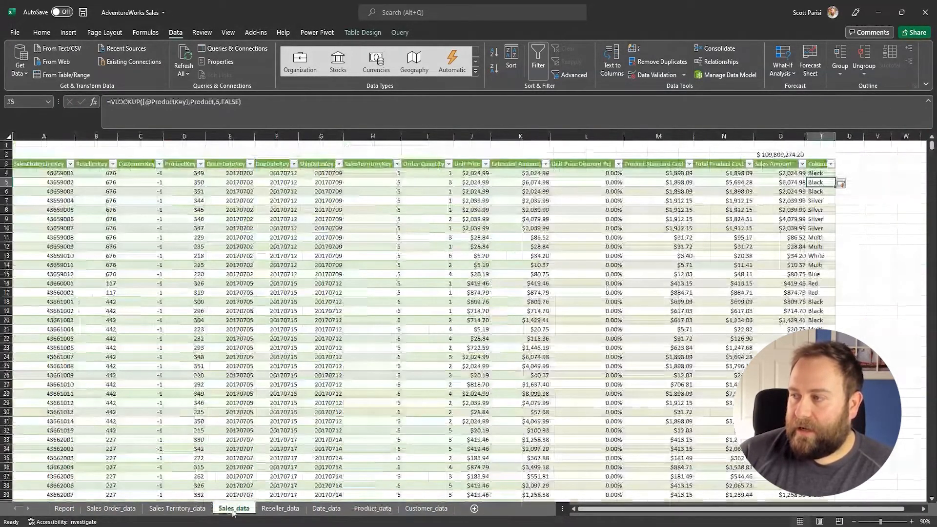
pyautogui.press('Down')
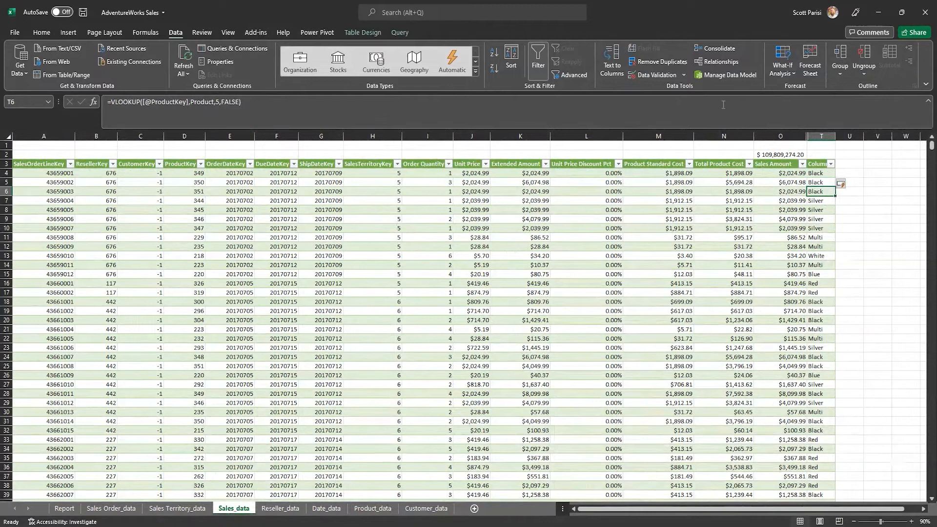
# - Restore the hidden Color, State/Province, Country and Year columns in the sales table and inspect the Country and Year formulas
pyautogui.moveTo(810, 136); pyautogui.dragTo(777, 134)
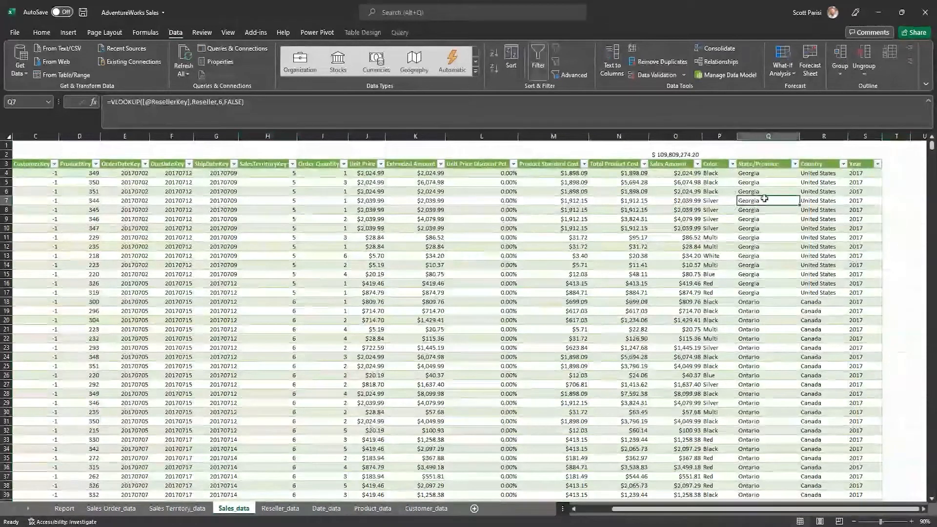
pyautogui.click(832, 201)
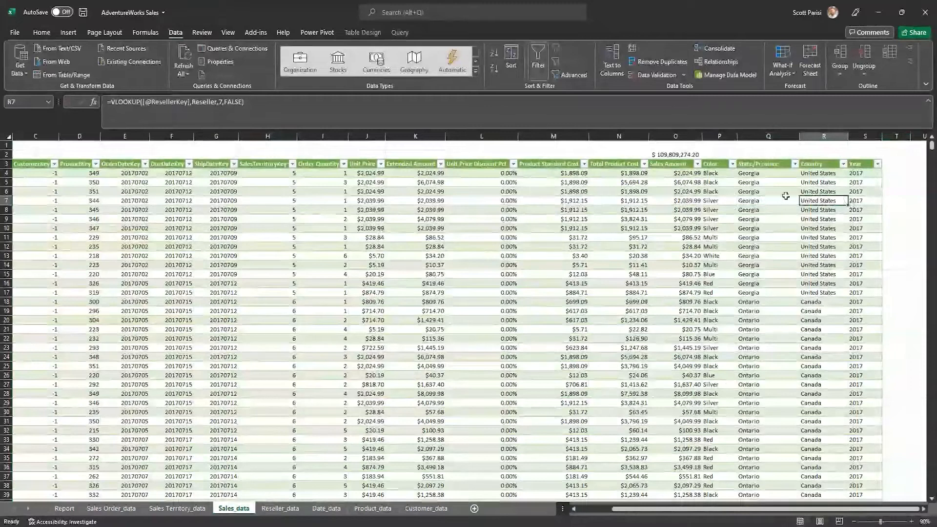
pyautogui.click(862, 201)
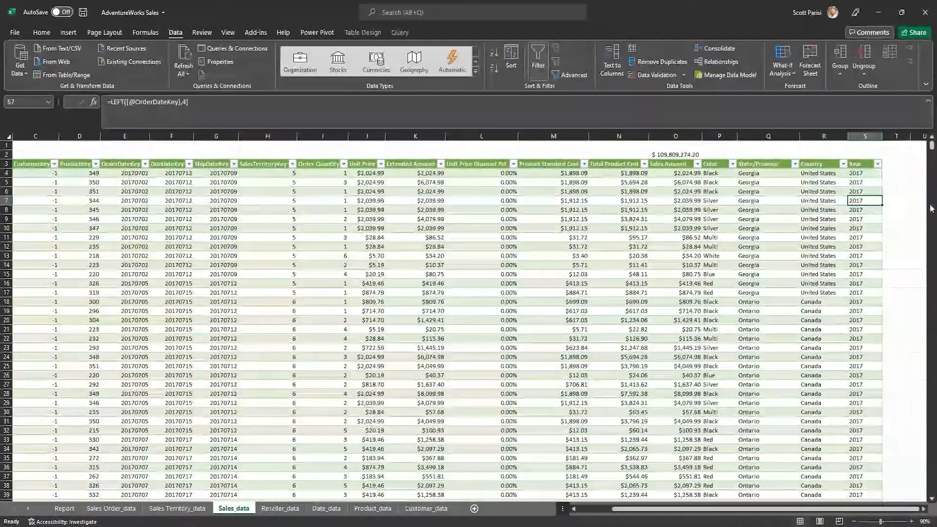
# - Filter the sales table to color Blue, state Washington and year 2020, and select the subtotal above Sales Amount
pyautogui.click(862, 174)
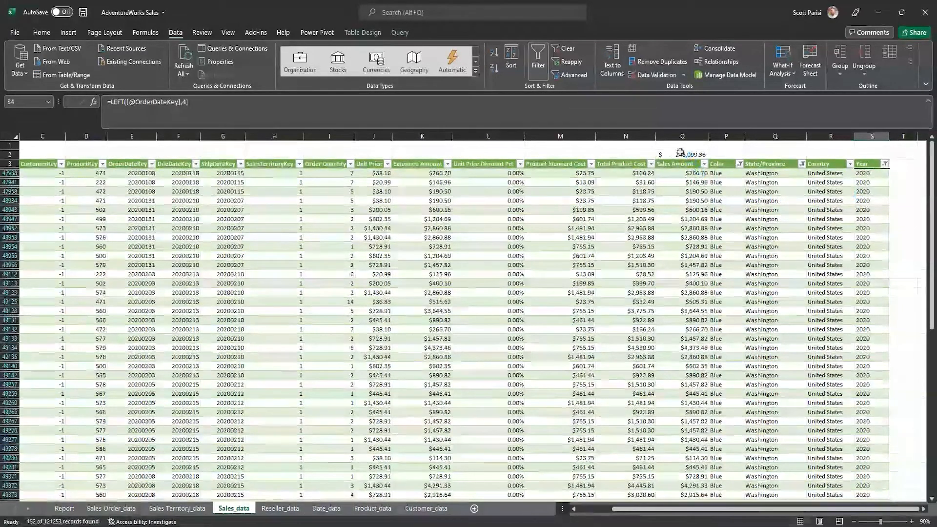
pyautogui.click(680, 153)
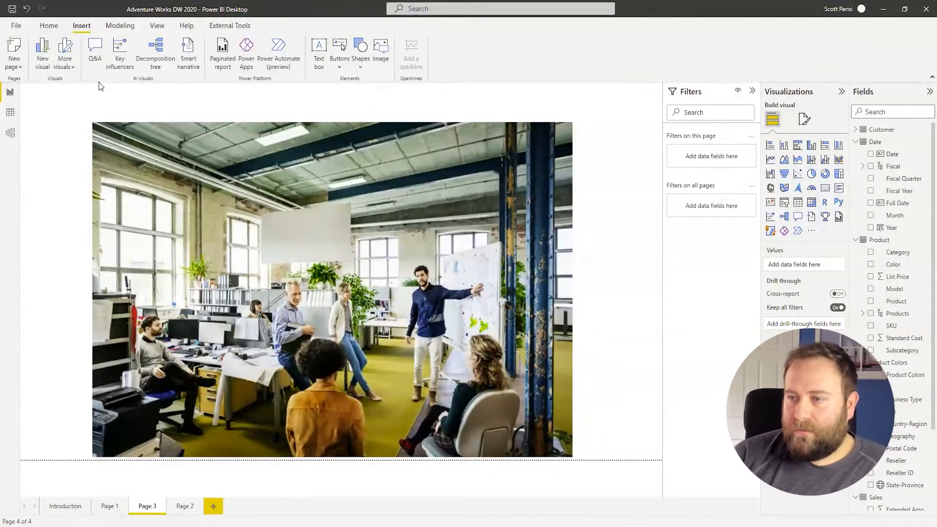
# - Switch to Power BI Desktop and examine the relationships between the Sales table and its related tables in the model view
pyautogui.click(10, 133)
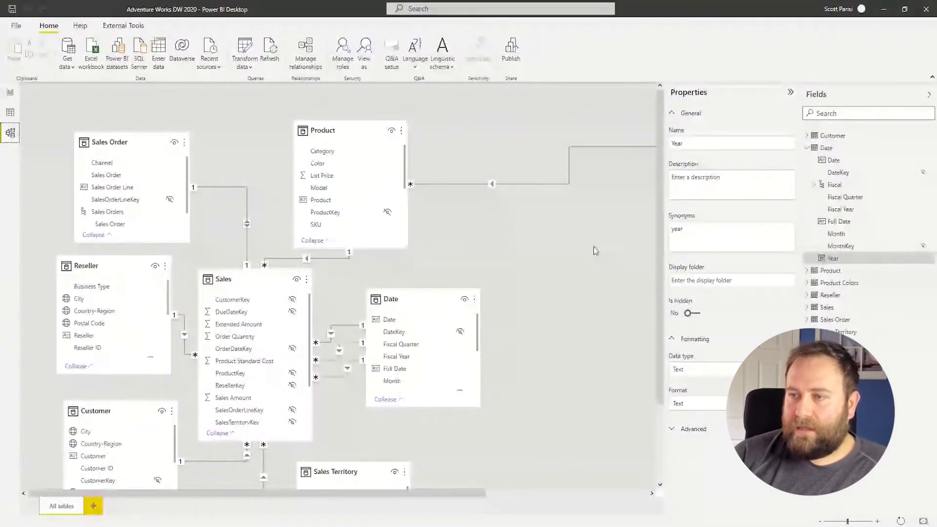
pyautogui.scroll(-3, 505, 275)
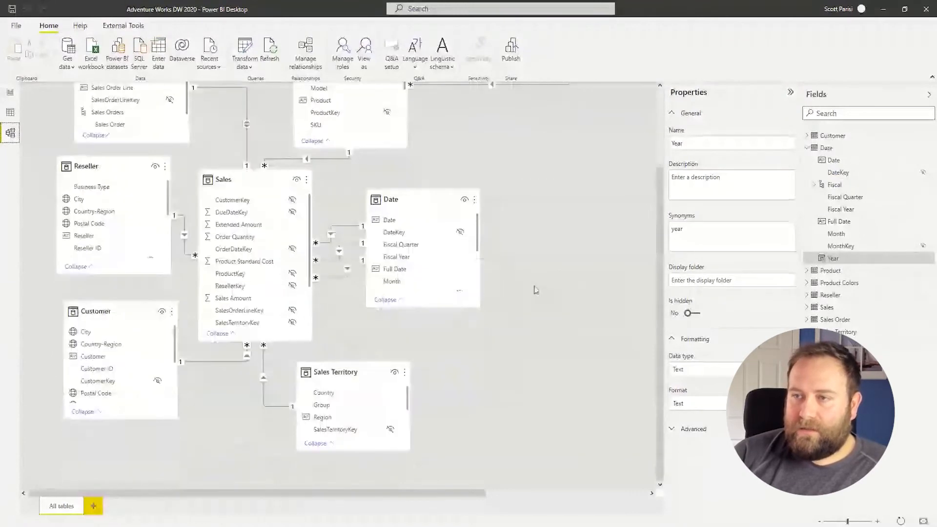
# - Examine the fields of the Date and Reseller tables in the model diagram
pyautogui.scroll(1, 535, 289)
pyautogui.scroll(1, 556, 292)
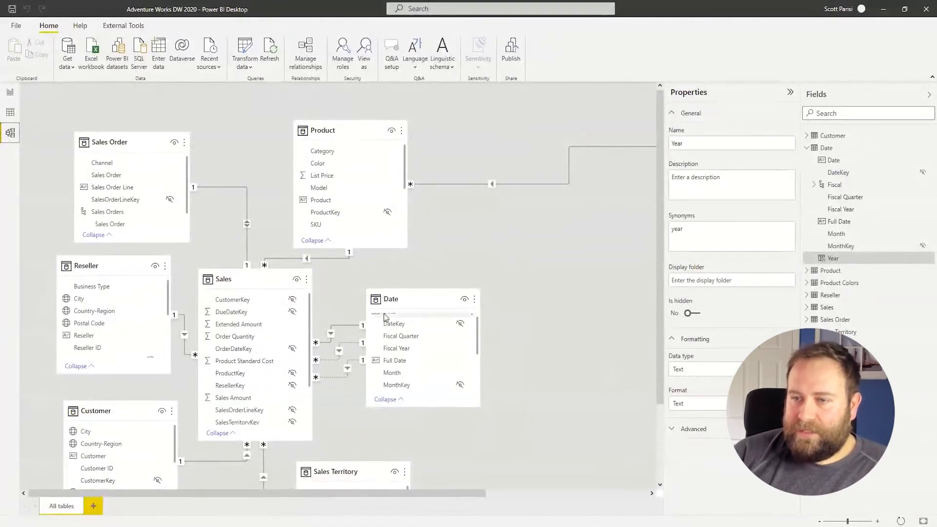
pyautogui.scroll(-1, 103, 323)
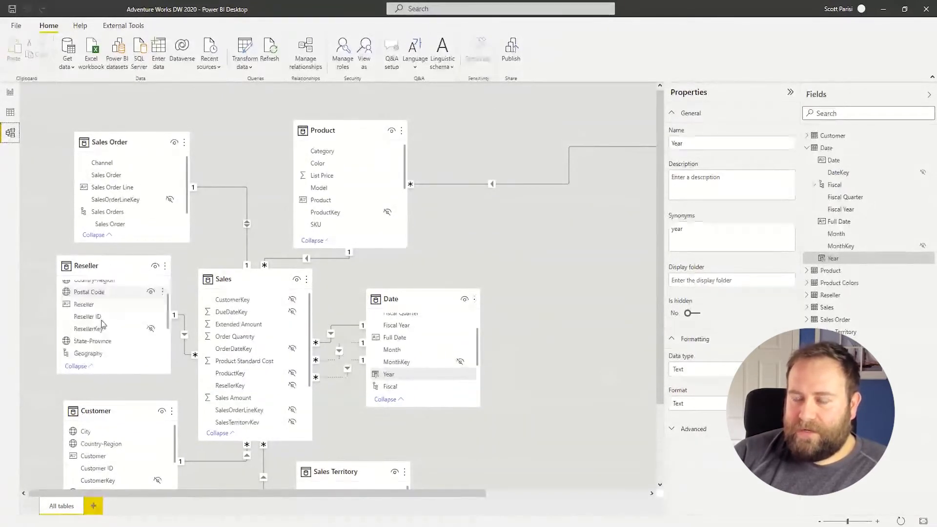
pyautogui.scroll(2, 105, 324)
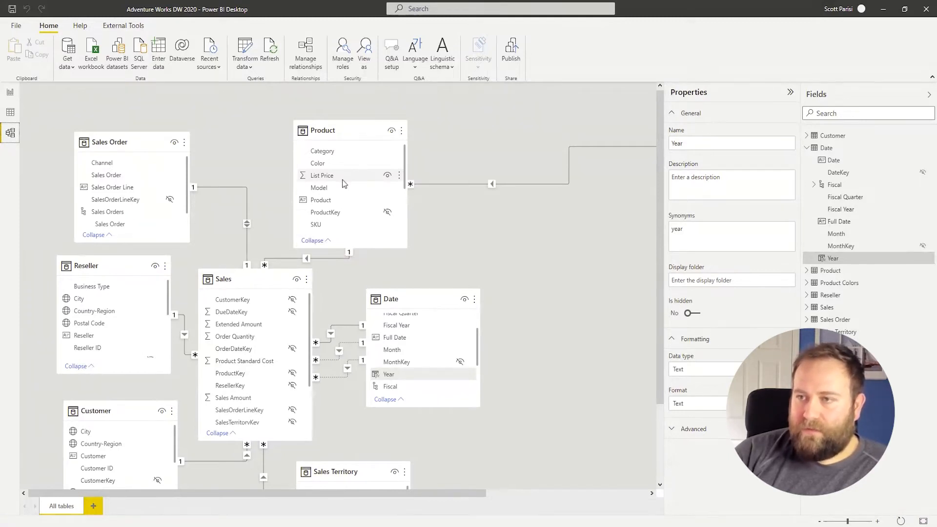
# - Inspect the data rows of the Product and Customer tables
pyautogui.click(878, 265)
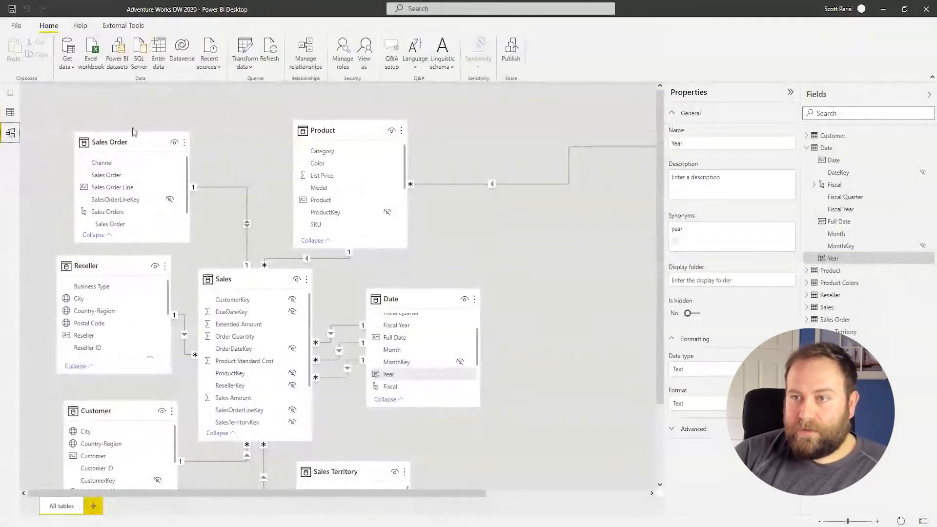
pyautogui.click(10, 114)
pyautogui.click(882, 130)
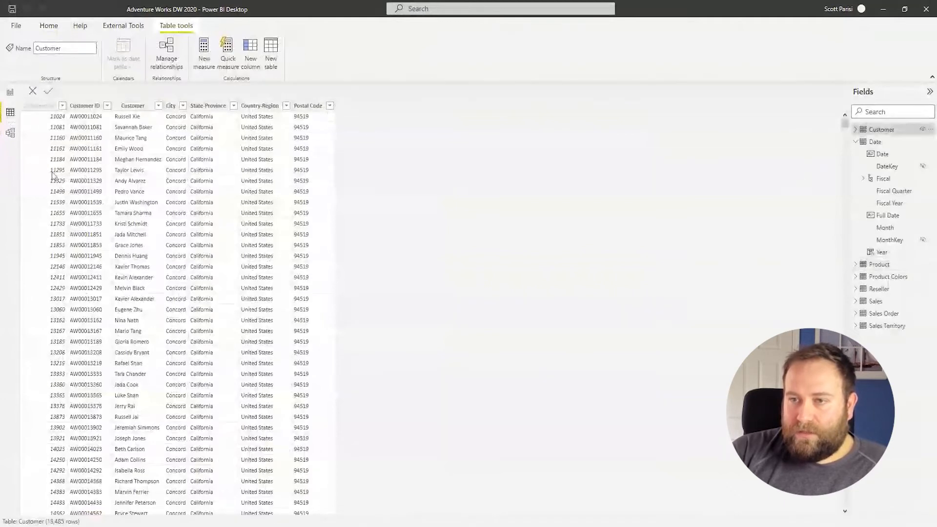
# - Examine the Sales table's key and amount fields in the model diagram, and inspect its data rows
pyautogui.click(11, 133)
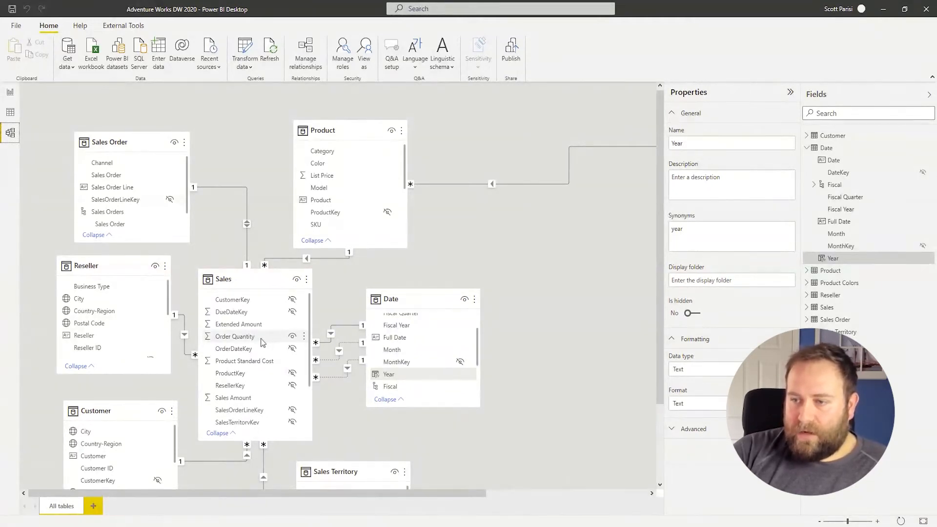
pyautogui.scroll(-2, 260, 341)
pyautogui.scroll(-3, 261, 342)
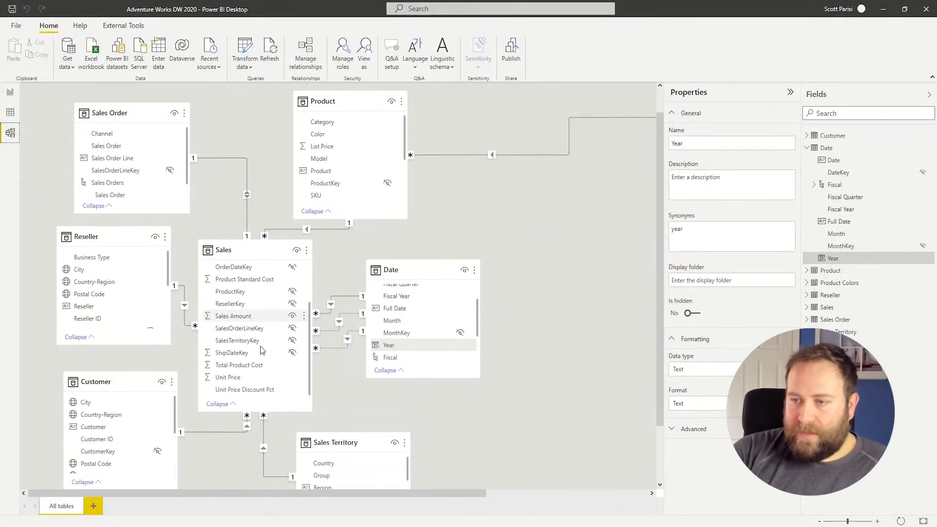
pyautogui.scroll(5, 245, 312)
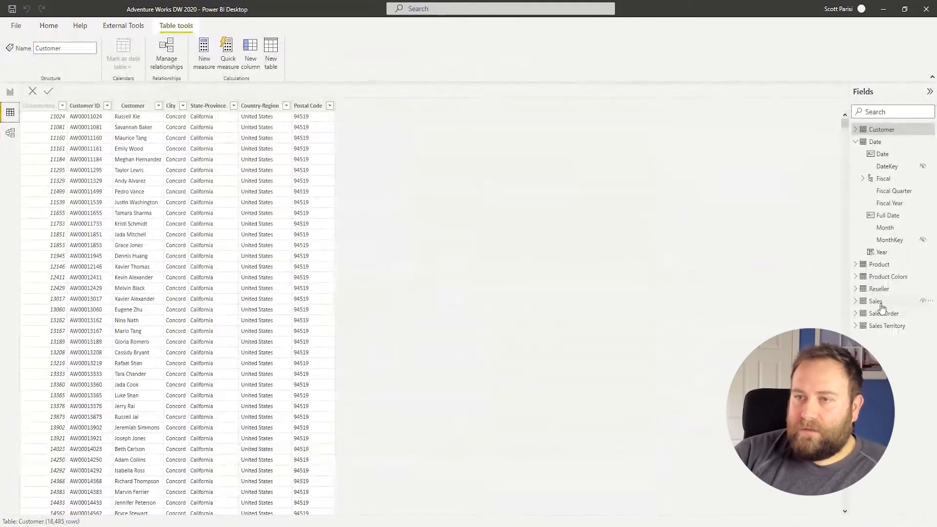
pyautogui.click(876, 302)
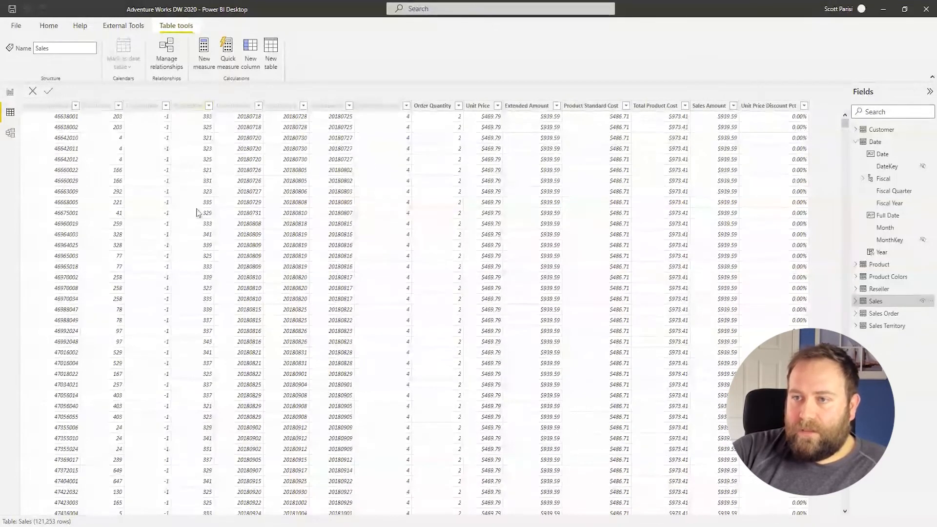
# - Go to report Page 2, select the Sales Amount table visual and find its source column in the Sales table's field list
pyautogui.click(11, 93)
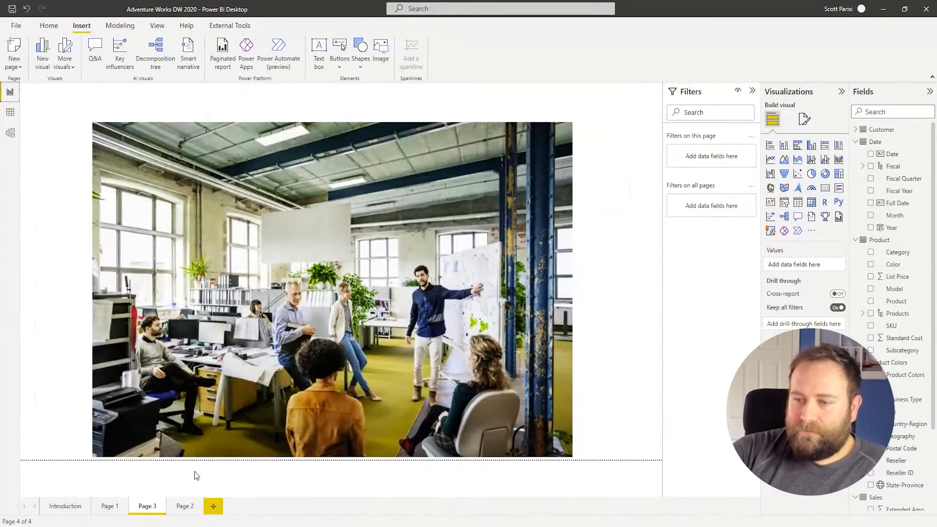
pyautogui.click(185, 510)
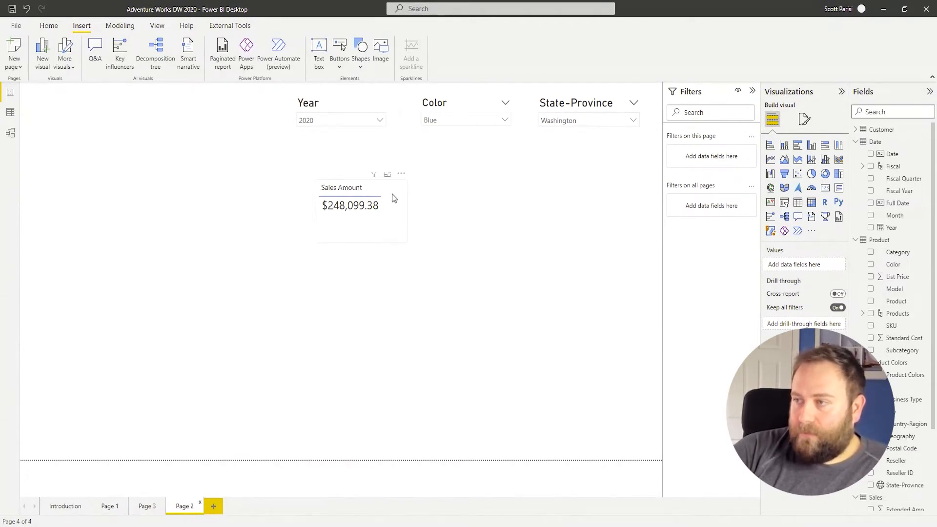
pyautogui.click(398, 221)
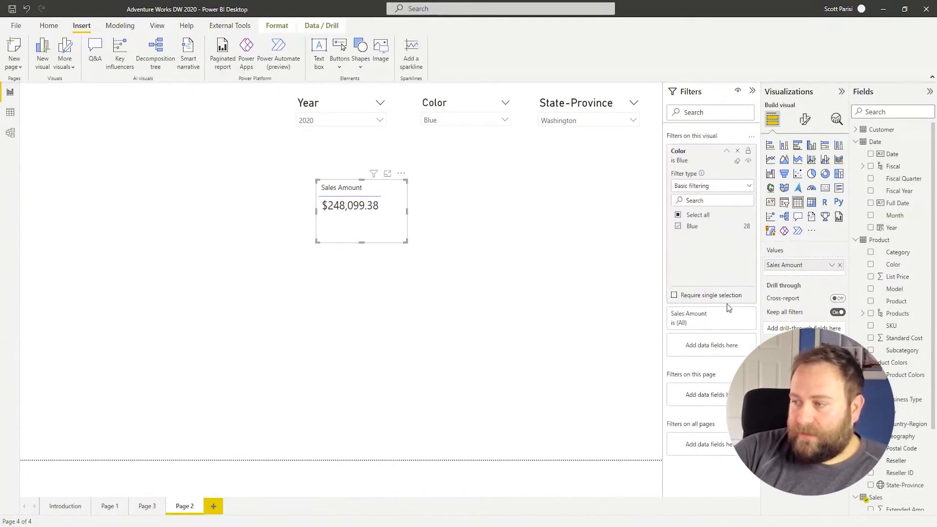
pyautogui.scroll(-3, 905, 464)
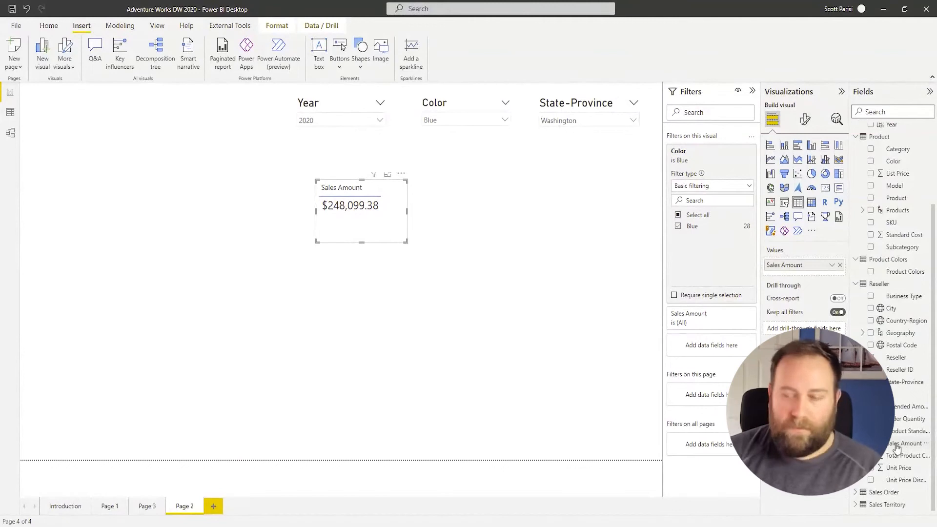
# - Create a new measure defined as Sales Amount = SUM ('Sales'[Sales Amount] )
pyautogui.click(48, 26)
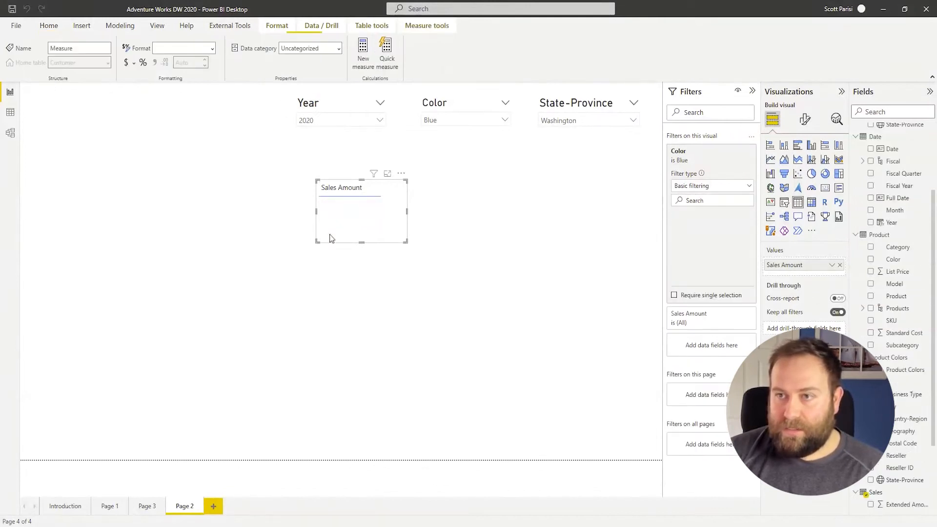
pyautogui.moveTo(75, 89); pyautogui.dragTo(16, 92)
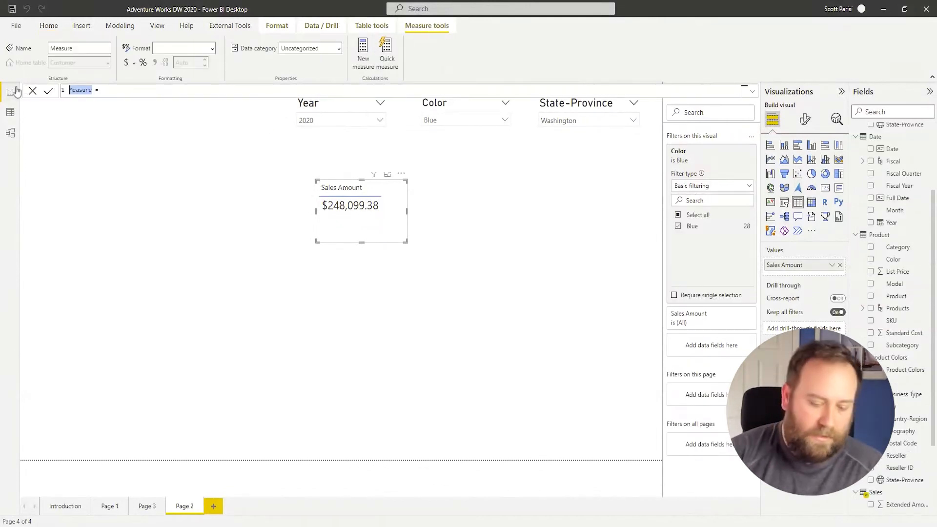
pyautogui.write('Sales Amount = ')
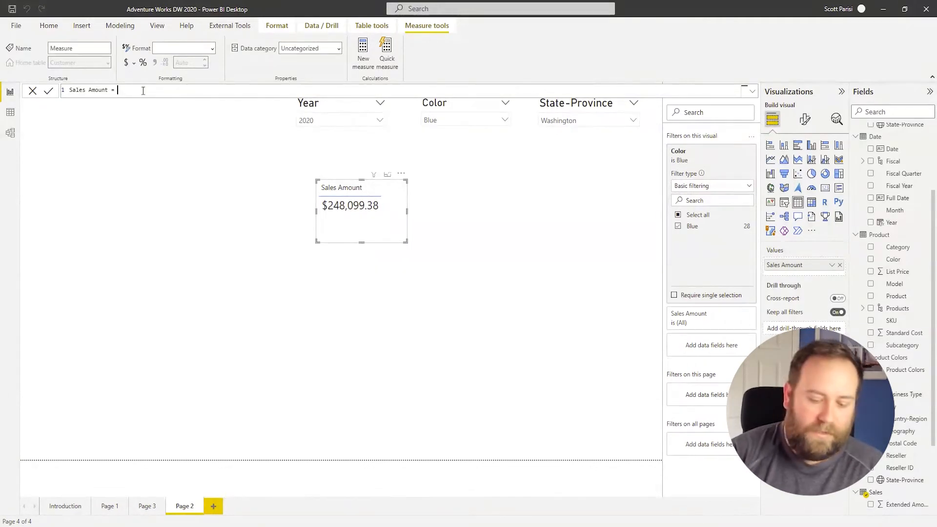
pyautogui.write('SUM (')
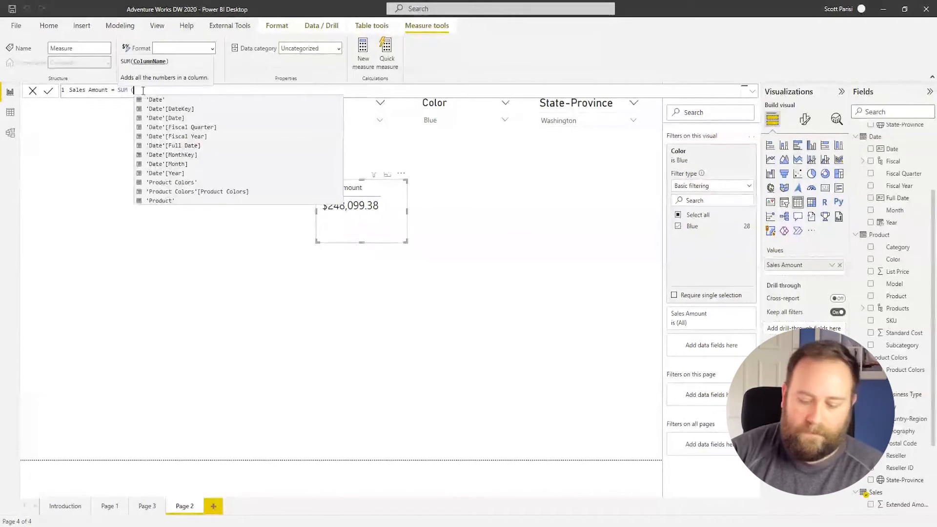
pyautogui.write("'Sale")
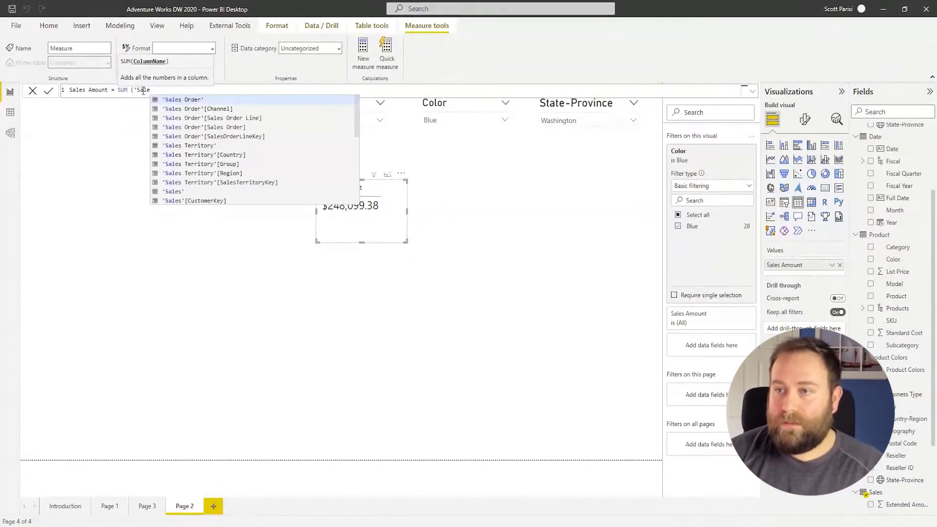
pyautogui.write("s'")
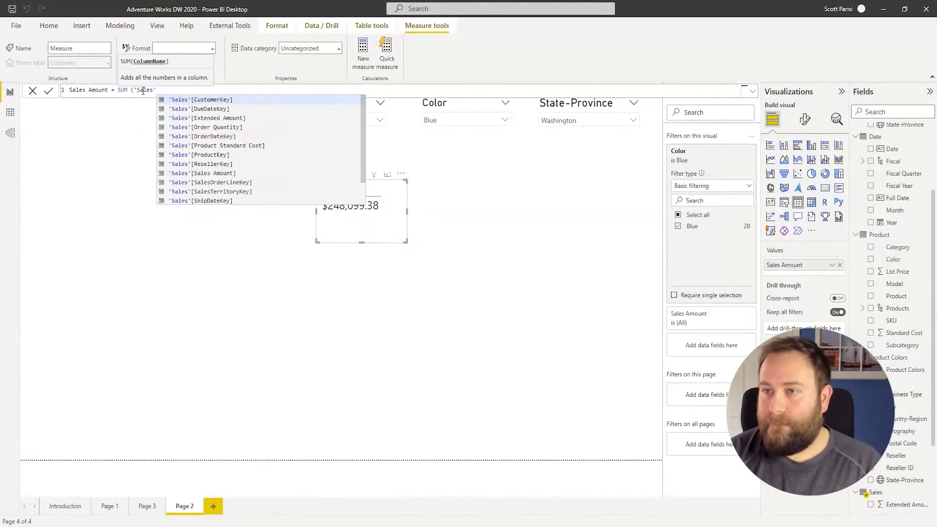
pyautogui.write('[')
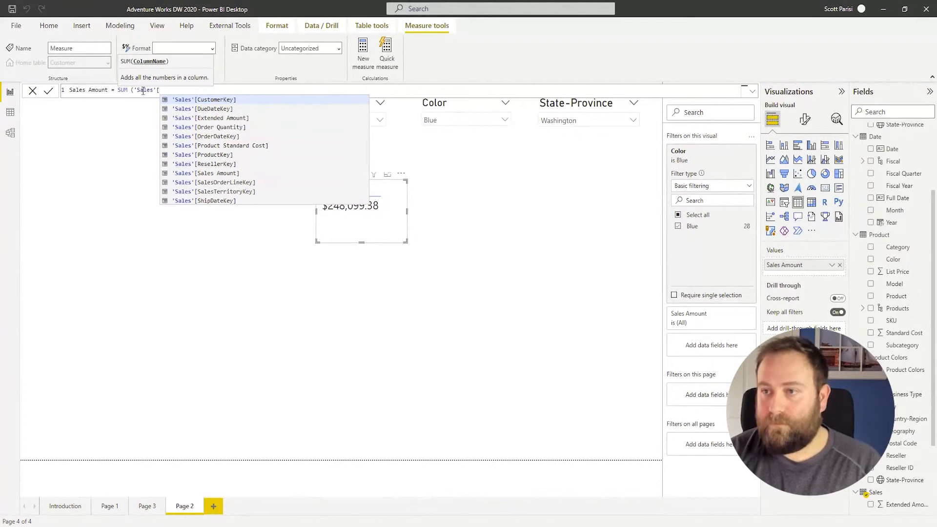
pyautogui.write('Sa')
pyautogui.click(227, 100)
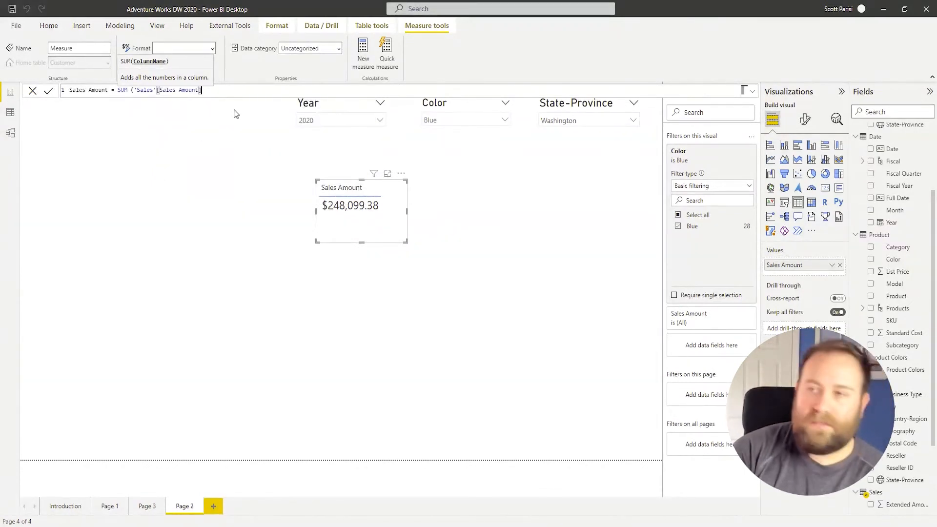
pyautogui.write(')')
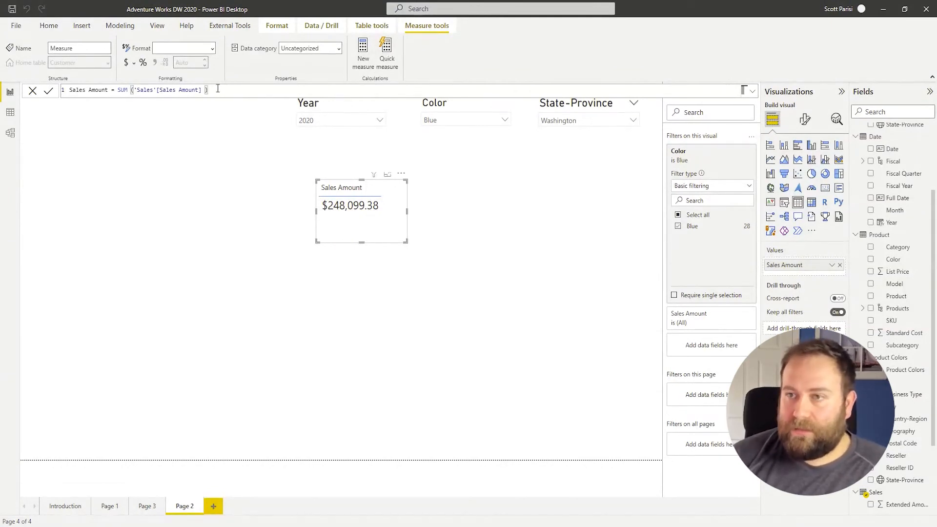
pyautogui.press('Return')
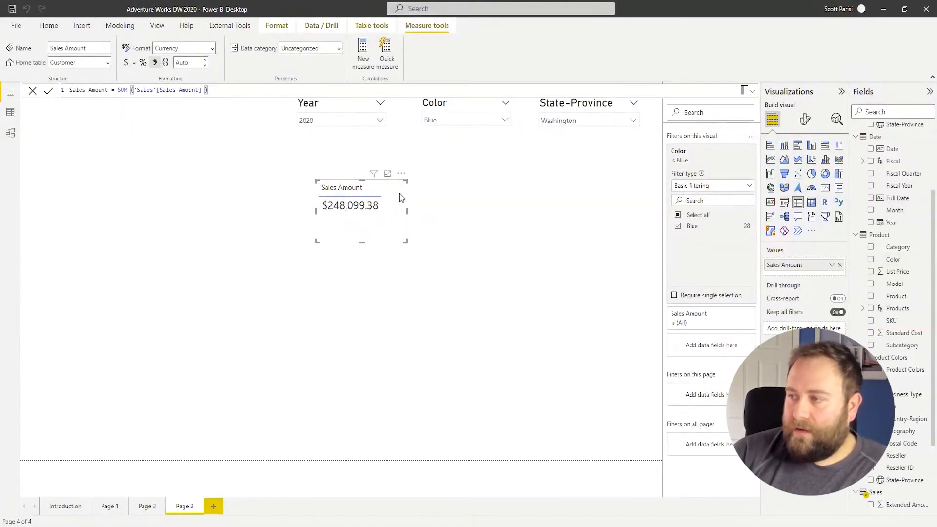
# - Replace the Sales Amount column in the table visual with the new Sales Amount measure, and try to set the measure's home table to Sales
pyautogui.click(840, 266)
pyautogui.scroll(5, 895, 432)
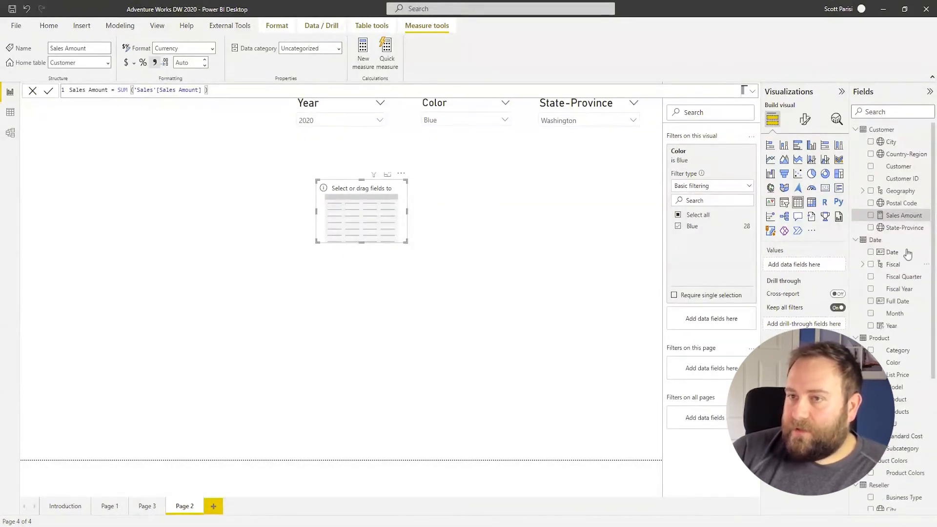
pyautogui.click(109, 64)
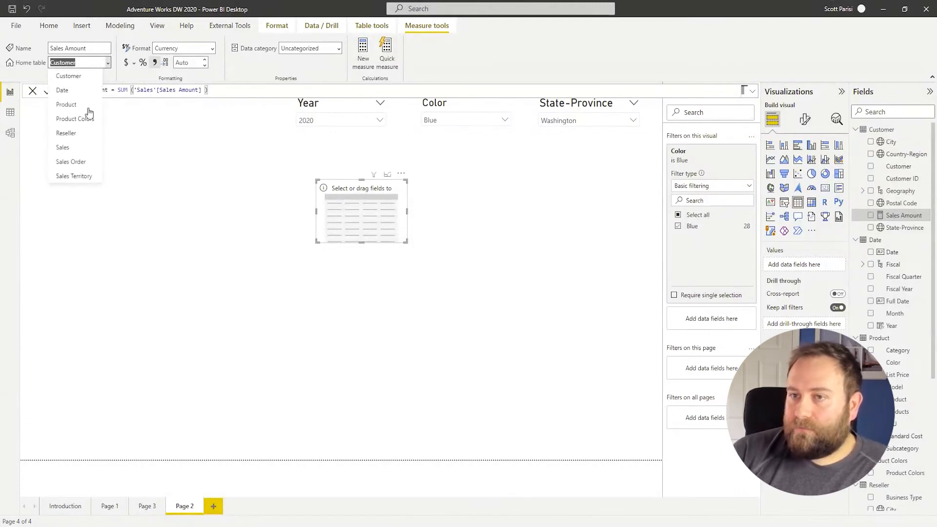
pyautogui.click(69, 148)
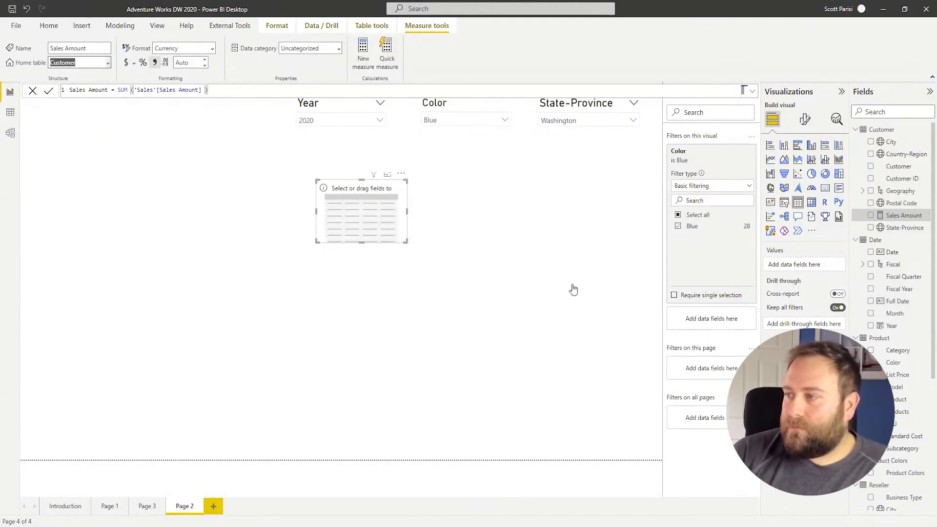
pyautogui.moveTo(878, 215); pyautogui.dragTo(368, 211)
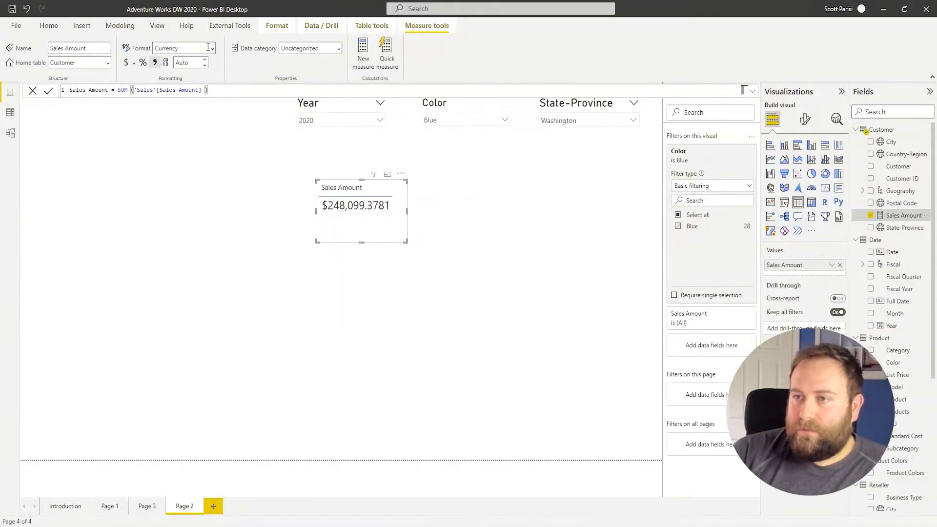
# - Format the Sales Amount measure with 2 decimal places and select the table visual
pyautogui.click(203, 62)
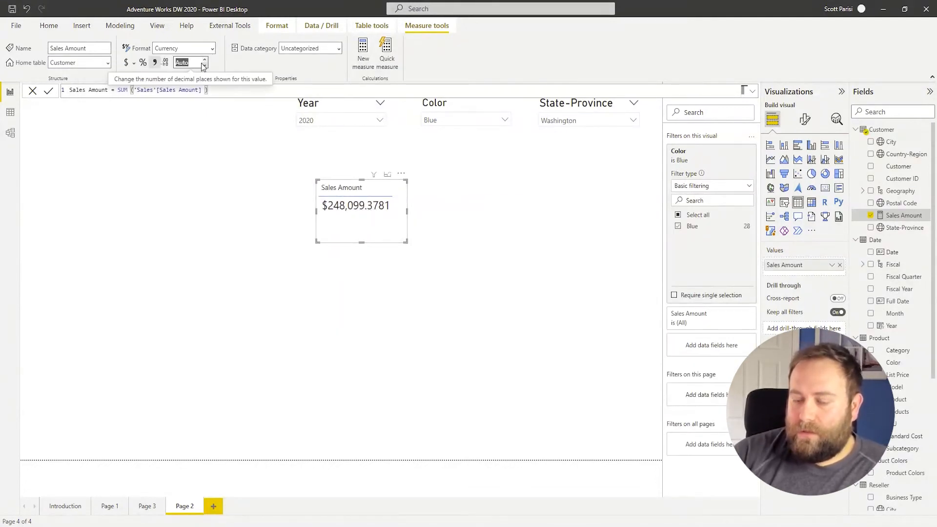
pyautogui.write('2')
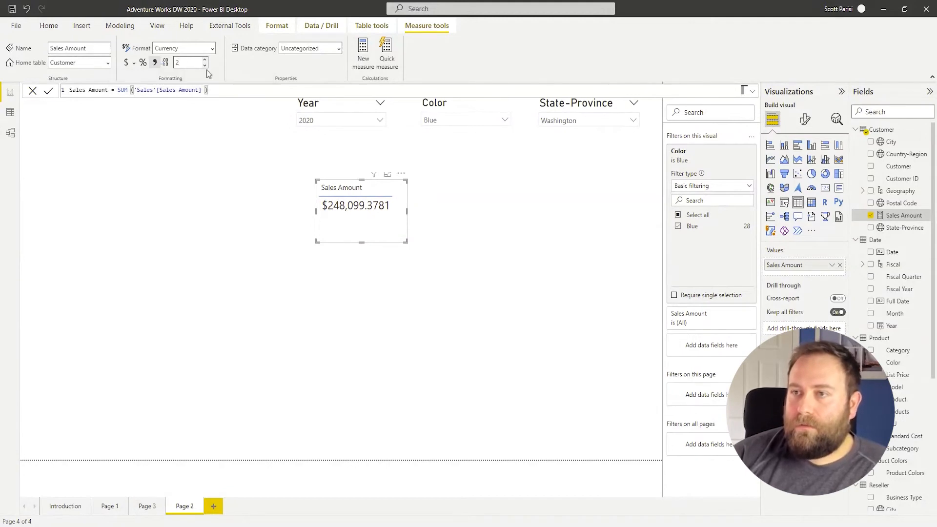
pyautogui.press('Return')
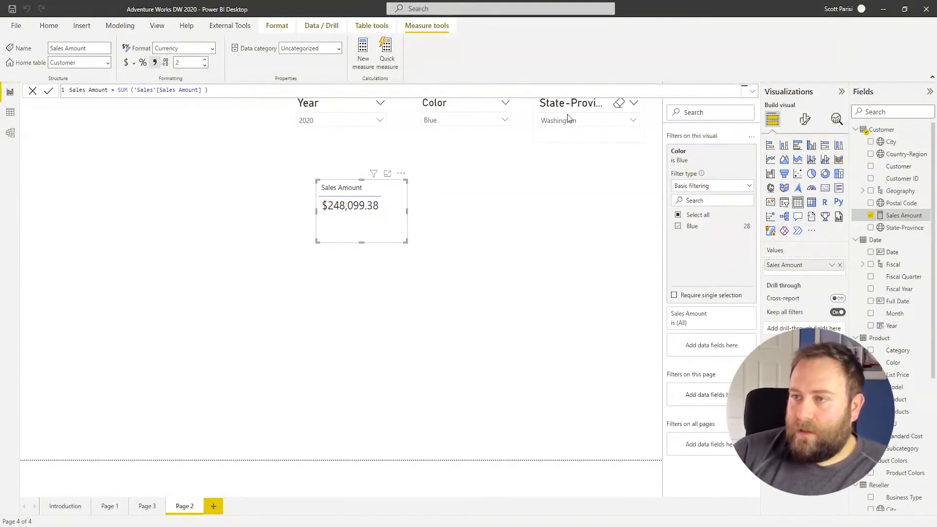
pyautogui.click(541, 195)
pyautogui.click(364, 184)
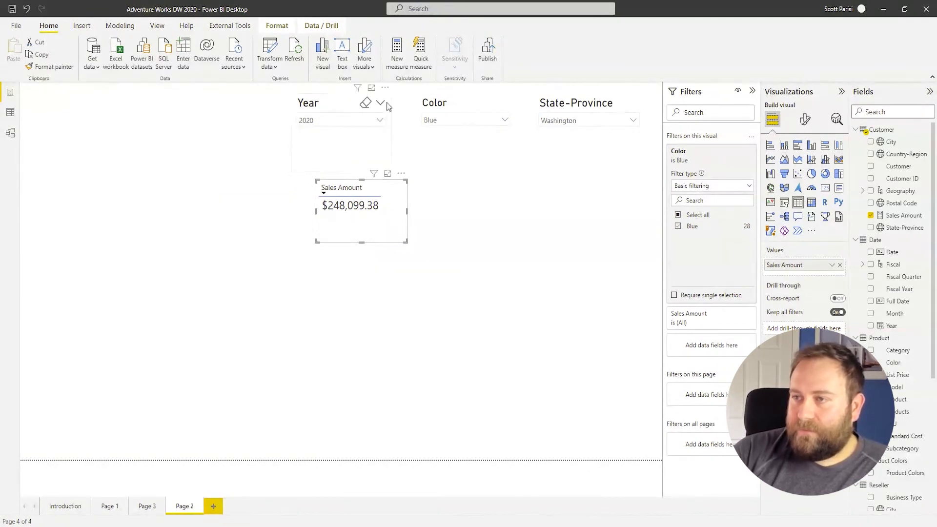
# - Clear the selections in the Year, Color and State-Province slicers
pyautogui.click(363, 104)
pyautogui.click(492, 104)
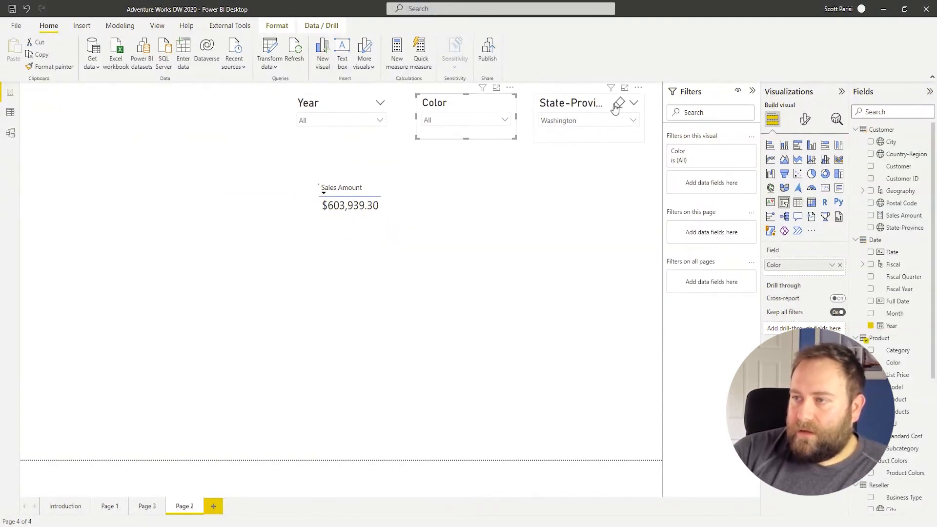
pyautogui.click(618, 103)
# - Filter the report page to the year 2020 and the color Blue with the Year and Color slicers
pyautogui.click(383, 121)
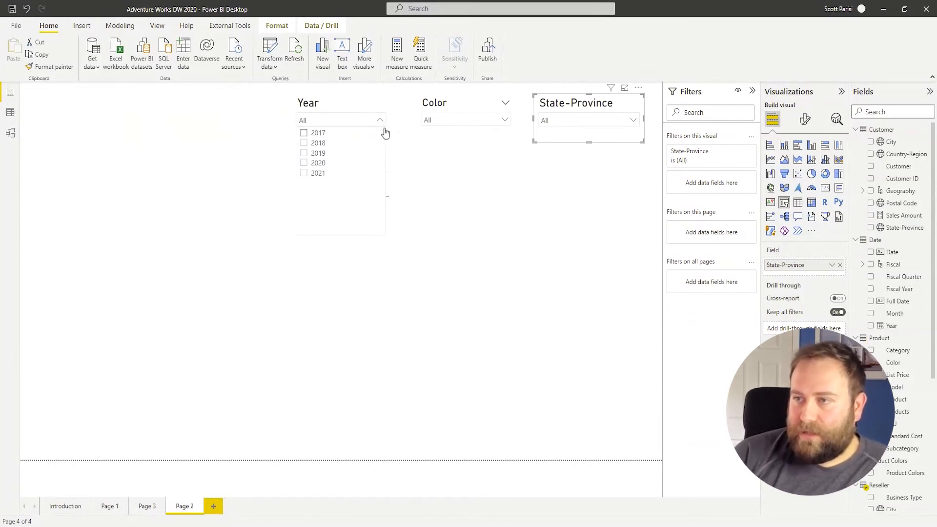
pyautogui.click(317, 167)
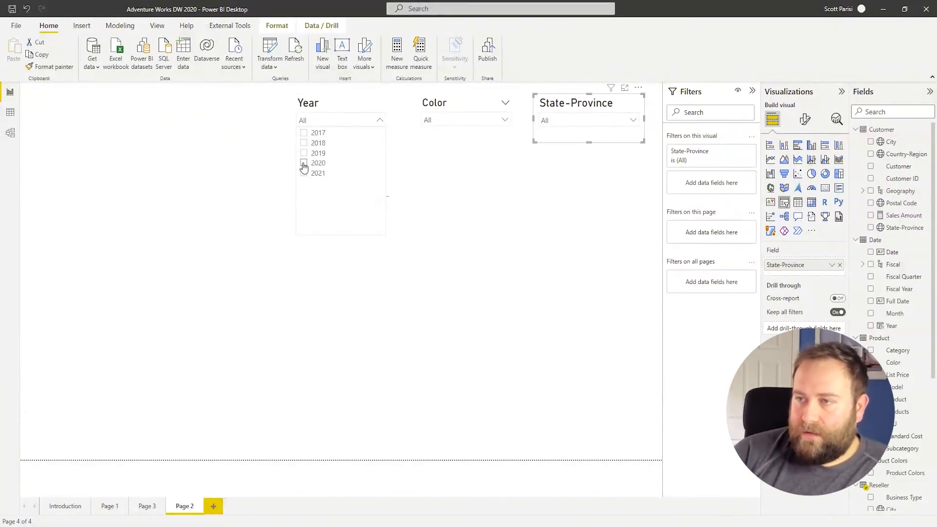
pyautogui.click(454, 149)
pyautogui.click(498, 123)
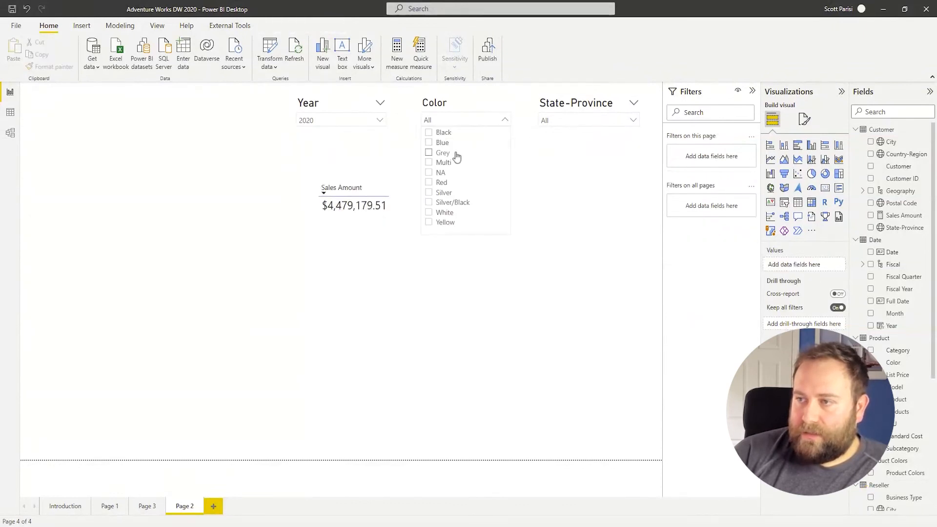
pyautogui.click(429, 142)
# - Select Washington in the State-Province slicer and close its list
pyautogui.click(584, 123)
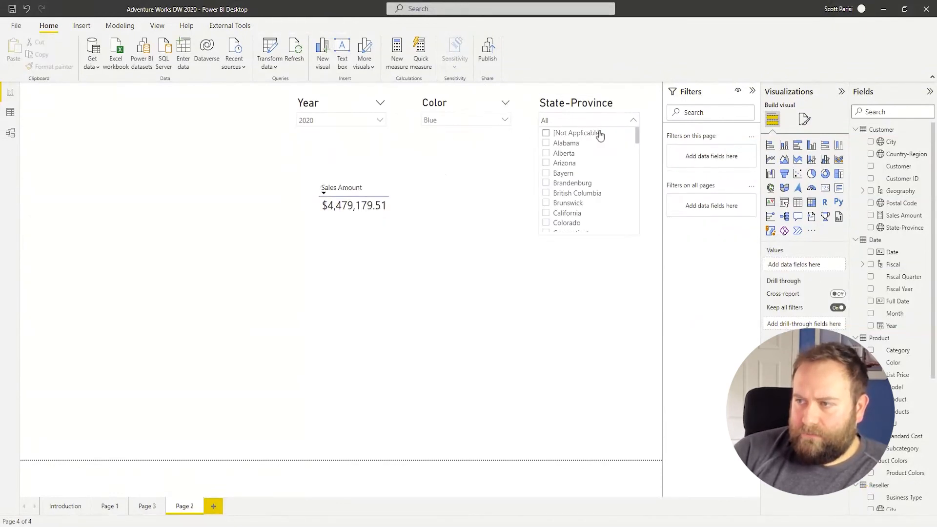
pyautogui.scroll(-5, 593, 185)
pyautogui.scroll(-8, 595, 202)
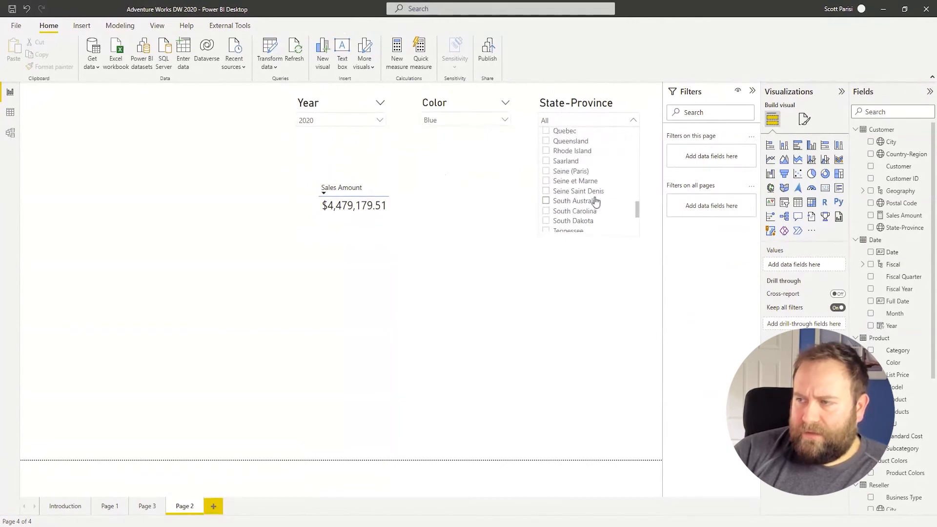
pyautogui.click(573, 209)
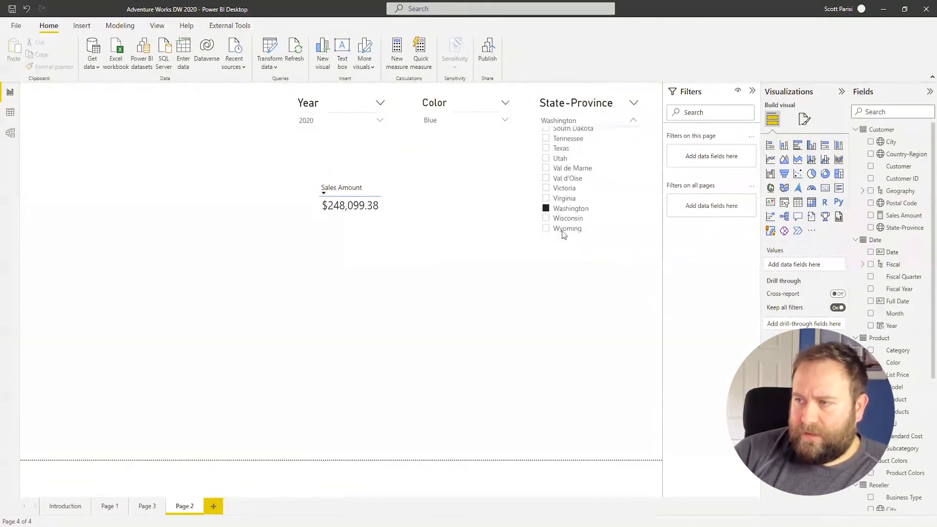
pyautogui.click(521, 145)
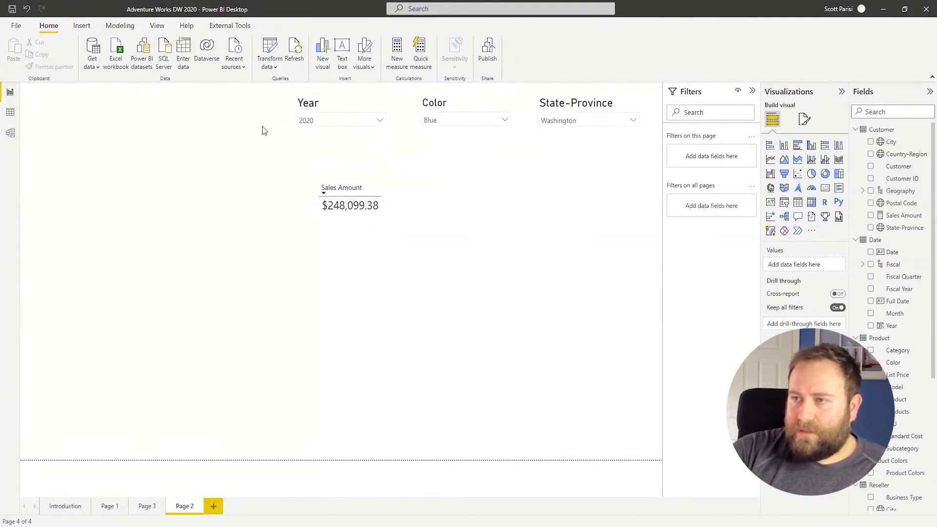
# - Arrange the slicers around the Sales Amount table, with Year to its upper left, Color to its upper right and State-Province below
pyautogui.moveTo(335, 100); pyautogui.dragTo(191, 134)
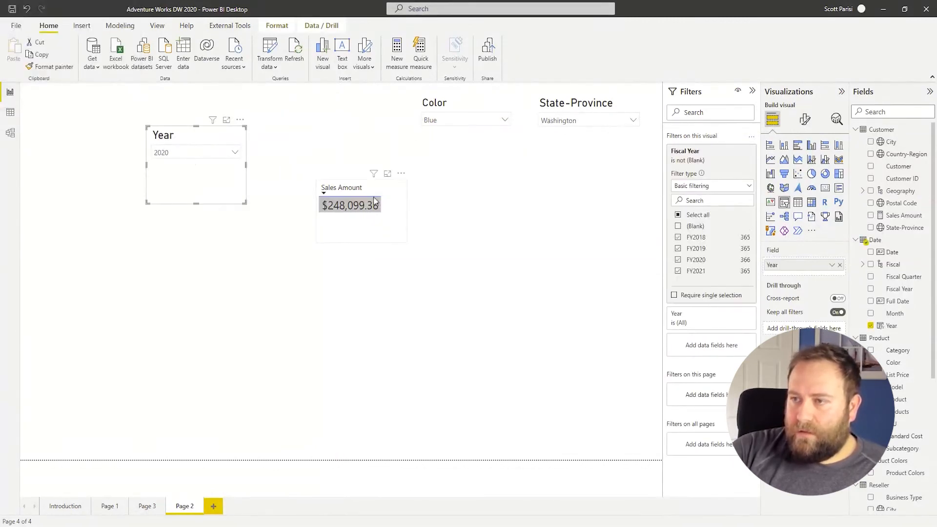
pyautogui.moveTo(377, 202); pyautogui.dragTo(378, 272)
pyautogui.moveTo(481, 113); pyautogui.dragTo(482, 179)
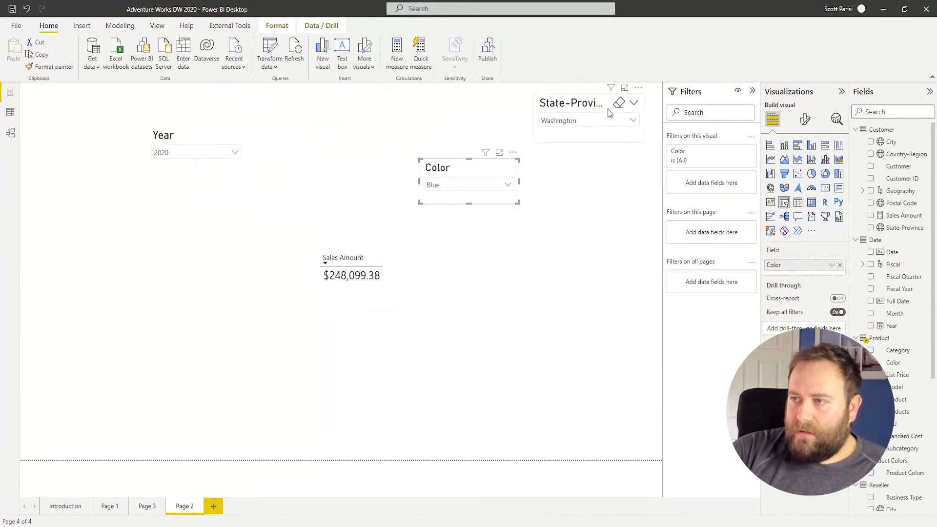
pyautogui.moveTo(601, 129); pyautogui.dragTo(361, 397)
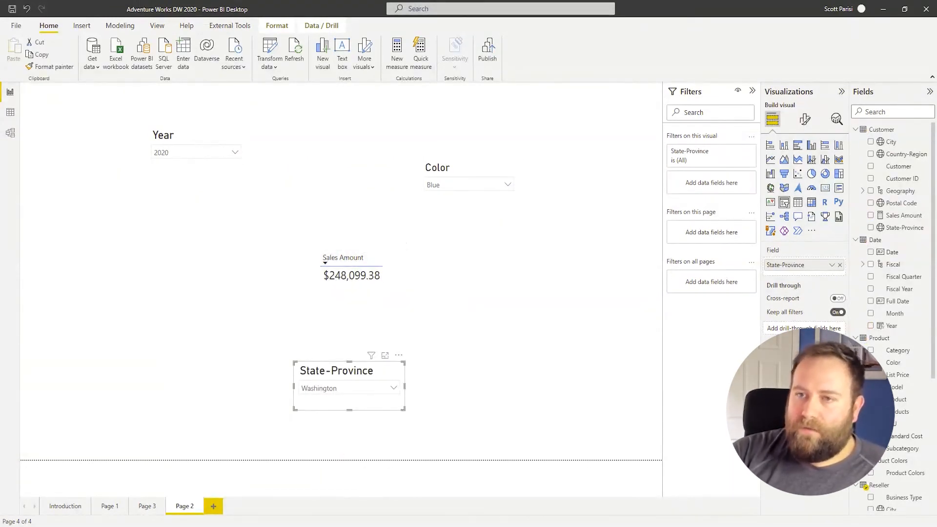
# - Examine in the model diagram how the Product, Date and Customer tables relate to Sales, comparing it with the slicer layout on the report page
pyautogui.click(10, 133)
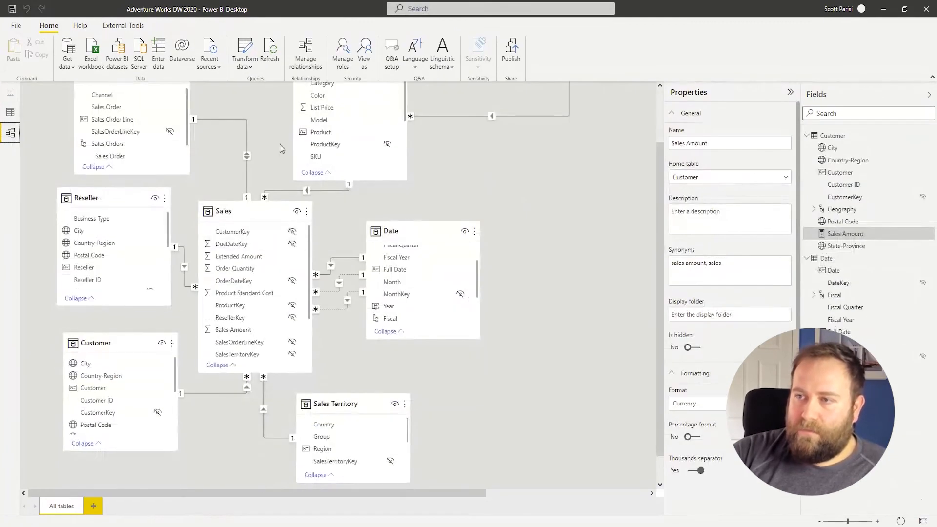
pyautogui.scroll(1, 390, 265)
pyautogui.scroll(2, 433, 233)
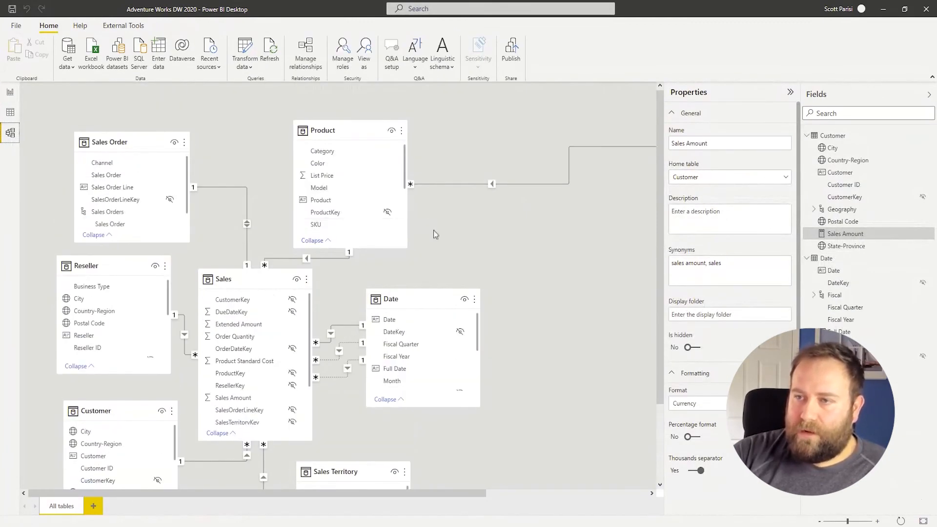
pyautogui.scroll(-3, 336, 249)
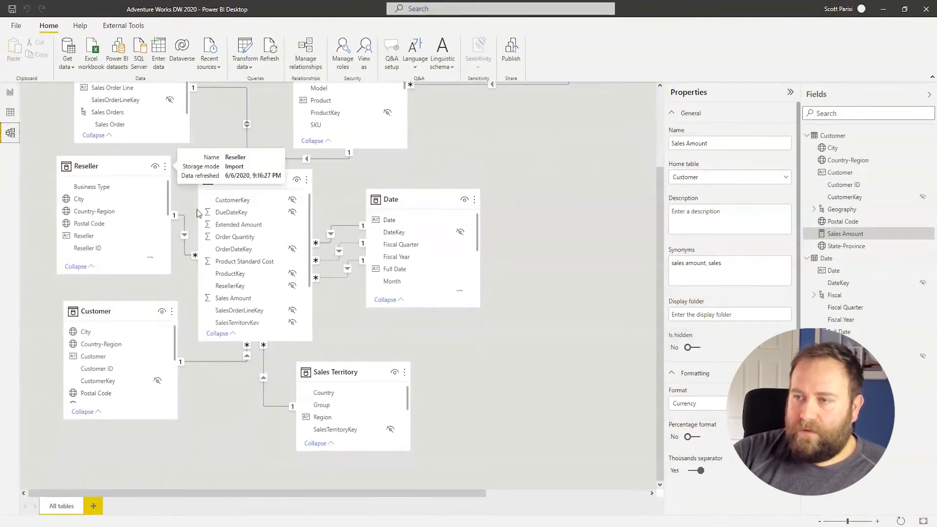
pyautogui.moveTo(485, 202)
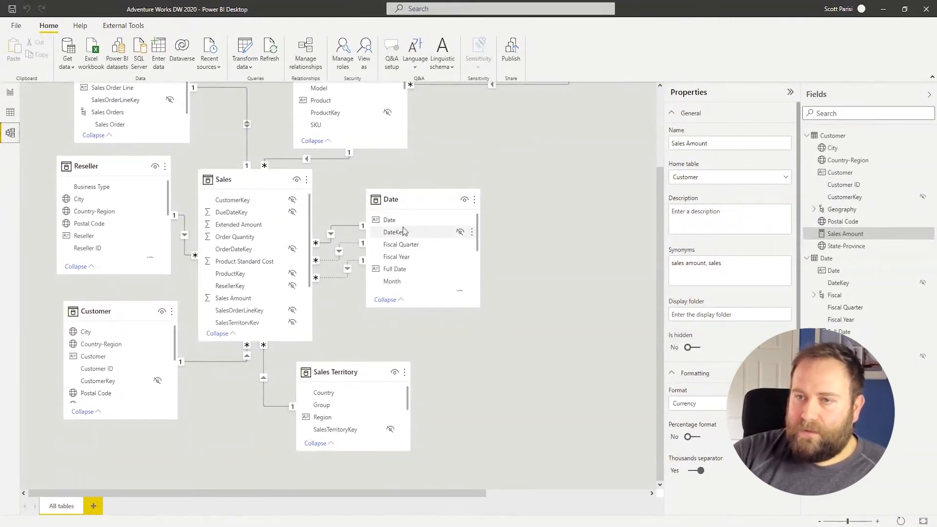
pyautogui.click(10, 112)
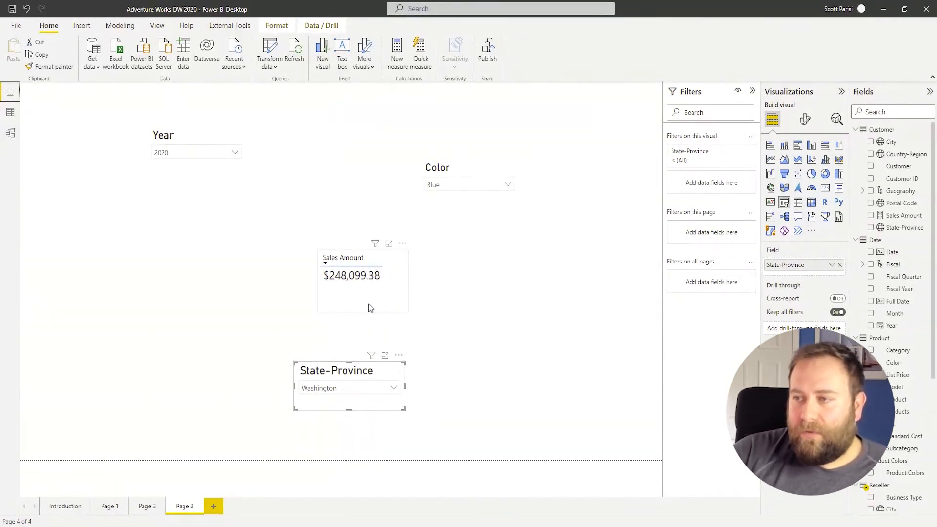
pyautogui.click(11, 136)
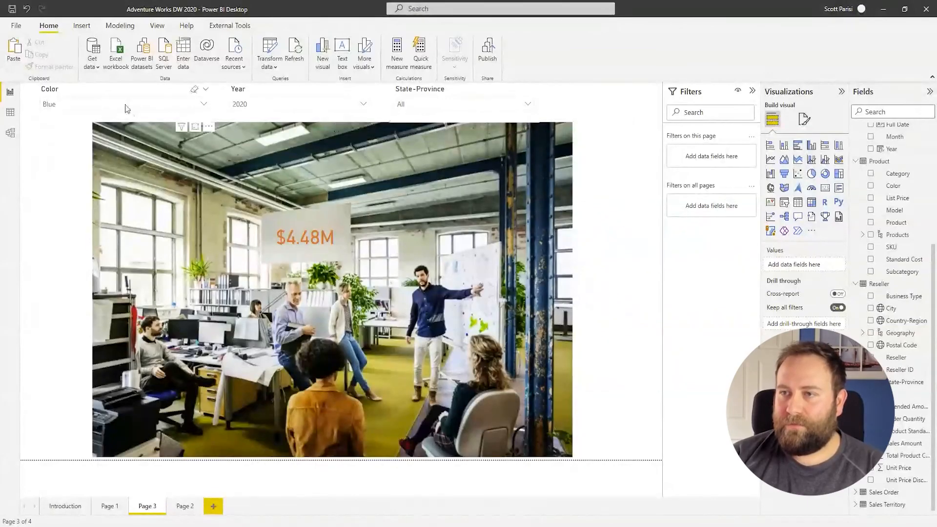
# - On Page 3, filter the sales card to Washington with the State-Province slicer and close its list
pyautogui.click(434, 111)
pyautogui.scroll(-10, 439, 166)
pyautogui.click(427, 192)
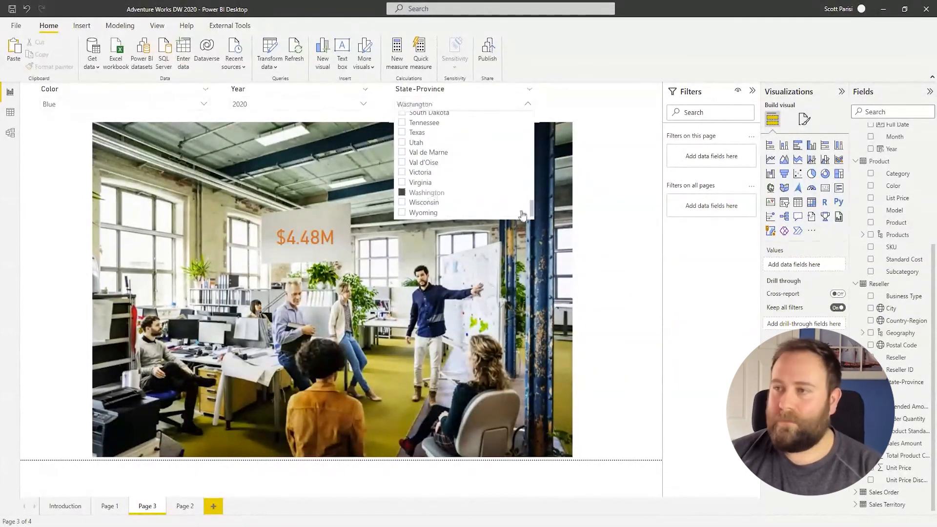
pyautogui.click(637, 196)
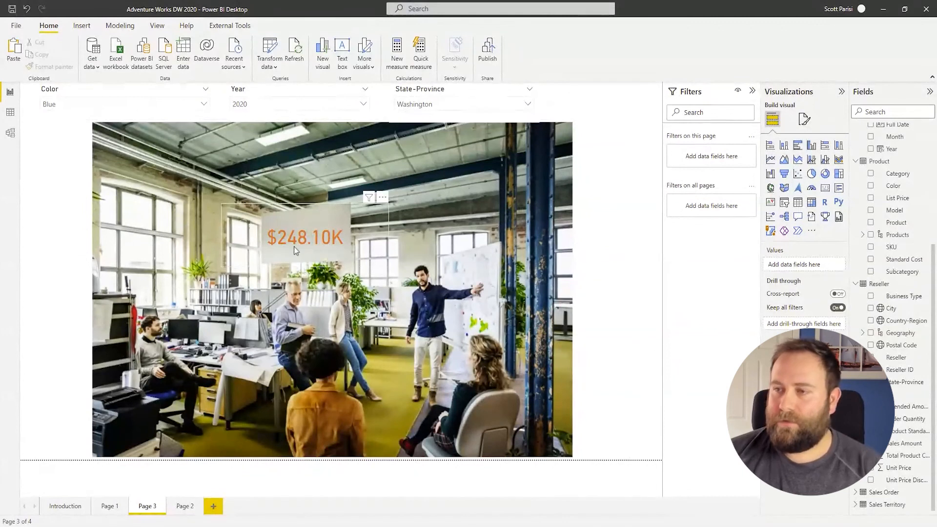